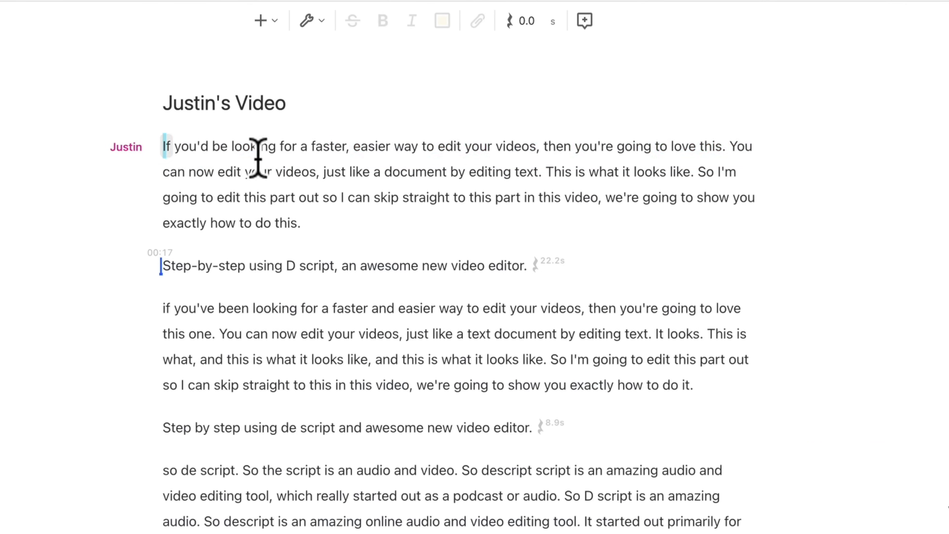
drag(259, 159, 365, 218)
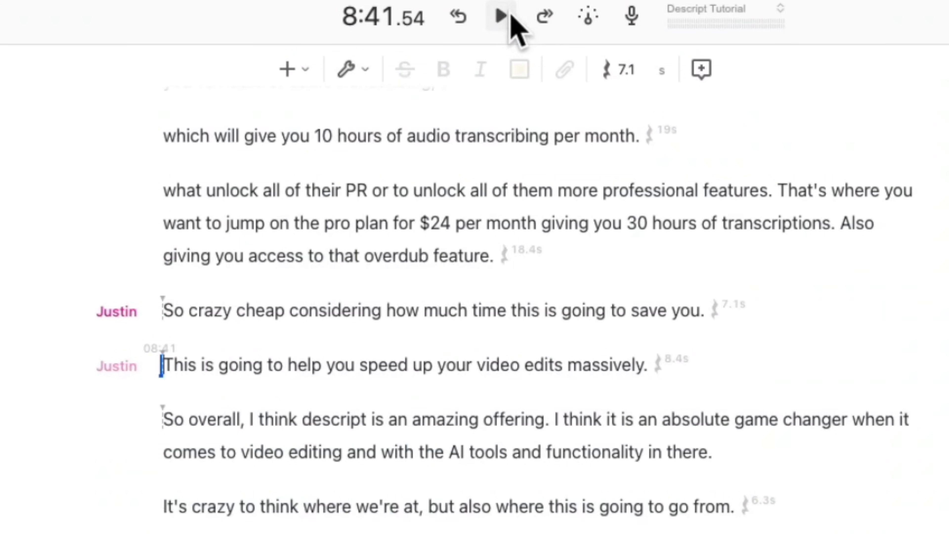
- Insert the overdubbed word "dramatically," before "speed" in the sentence about speeding up video edits, playing the sentence before and after
click(503, 16)
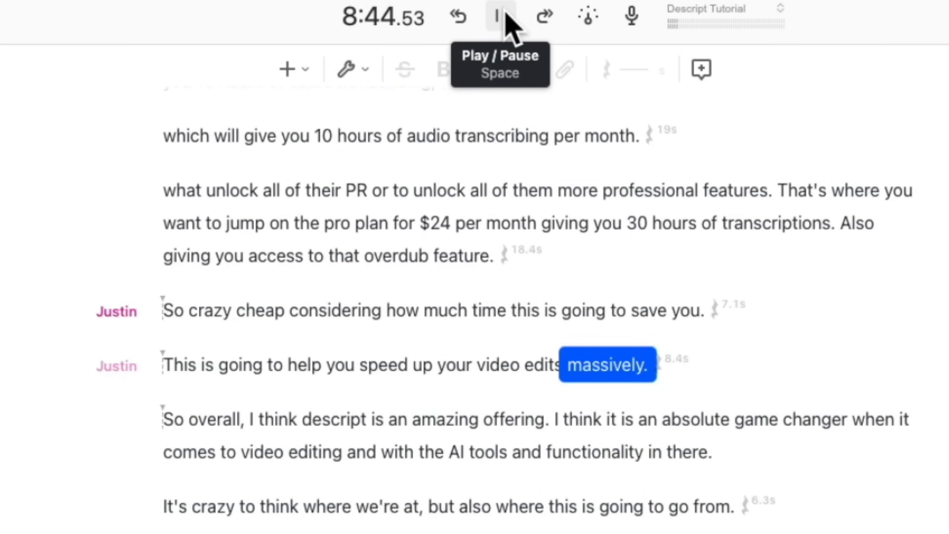
click(505, 17)
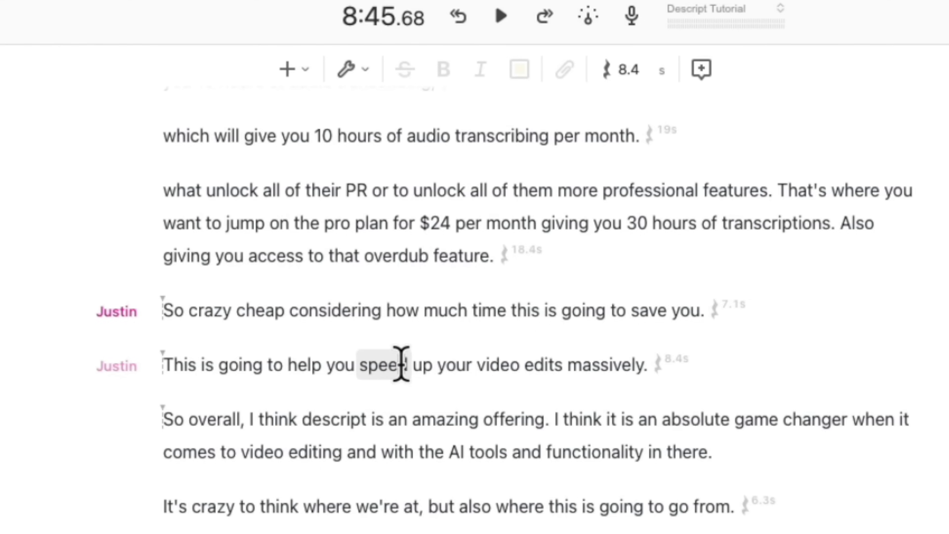
text(d)
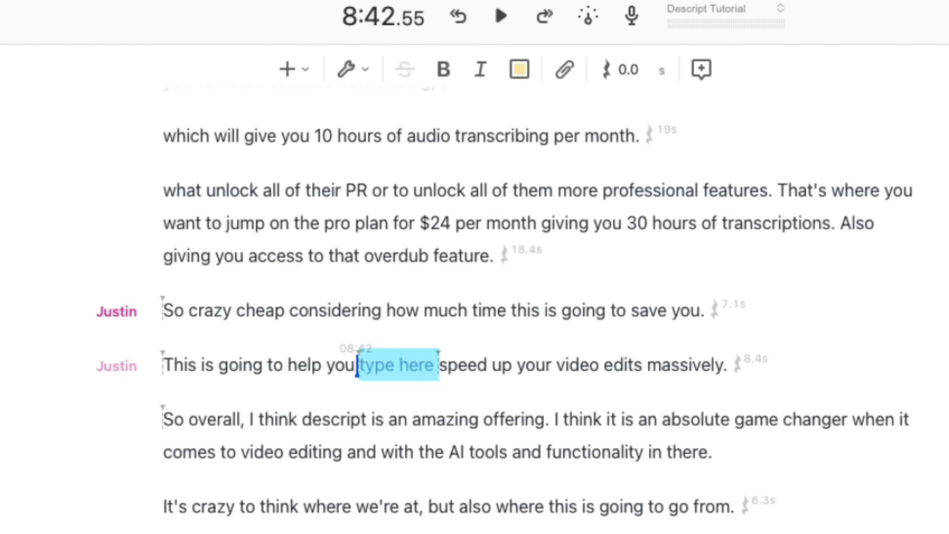
text(dramat)
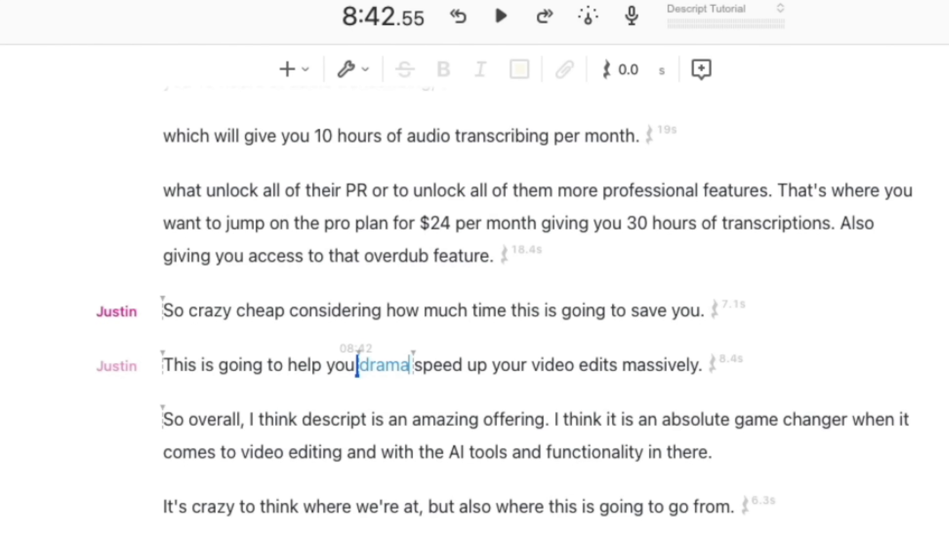
text(ically,)
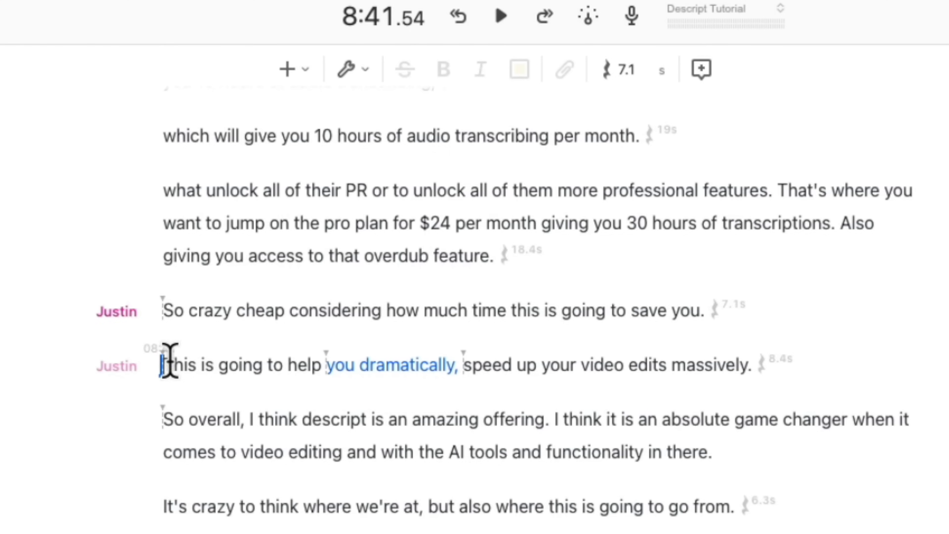
click(495, 17)
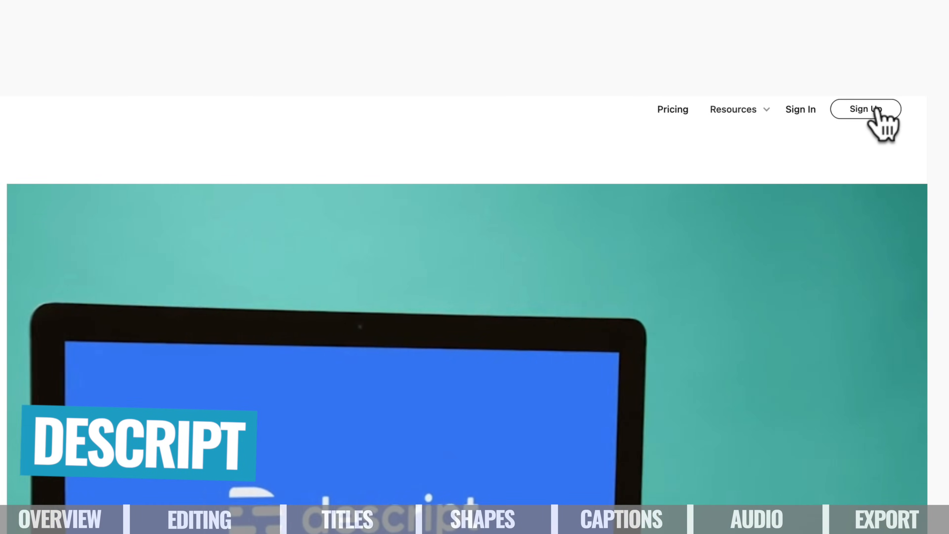
- Start signing up on the Descript website and create a new project in My Workspace titled with the owner's first name and "Video"
click(876, 109)
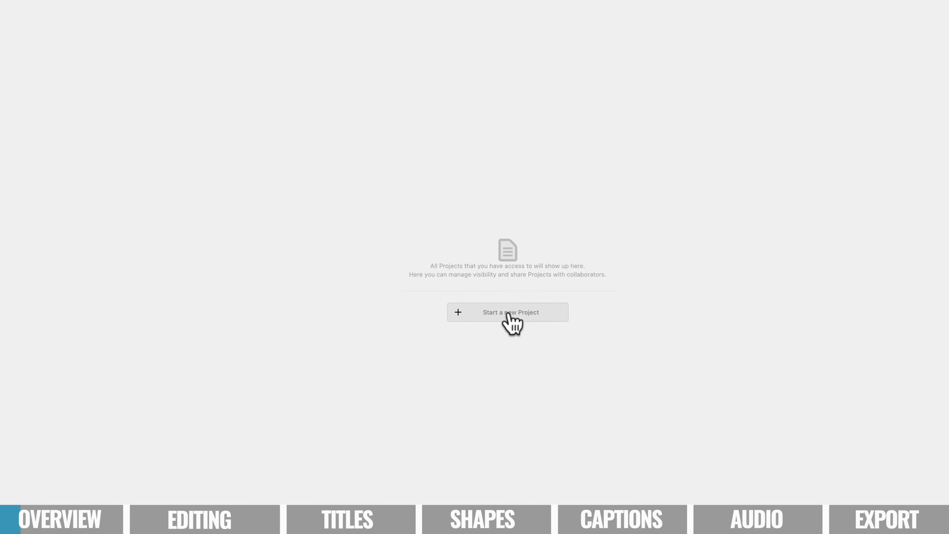
click(503, 306)
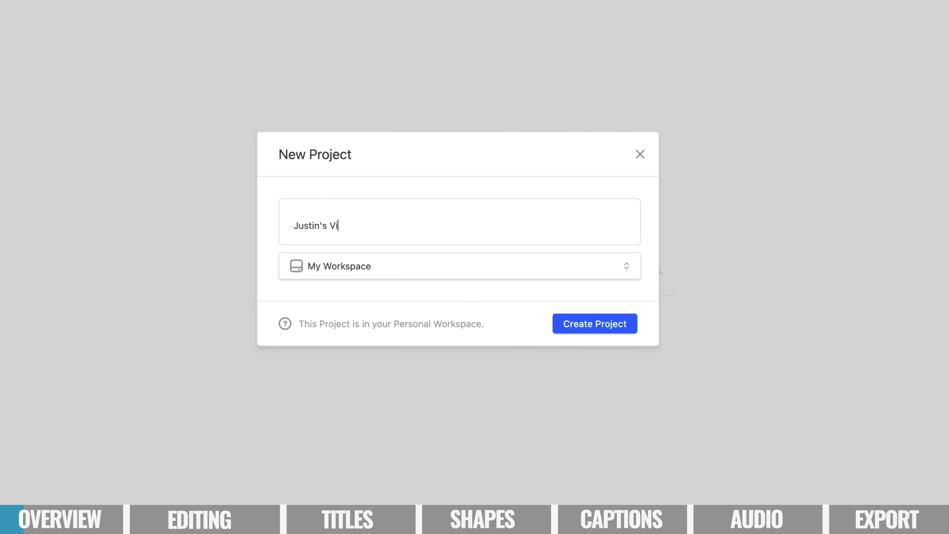
text(Justin's Video)
click(579, 322)
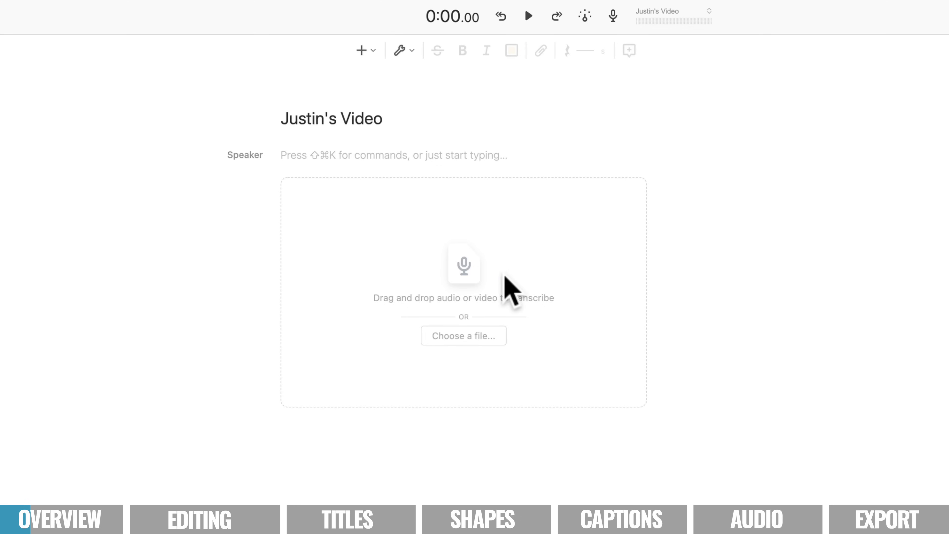
- Import Descript Footage.mp4 from the Desktop into the project for transcription
click(462, 341)
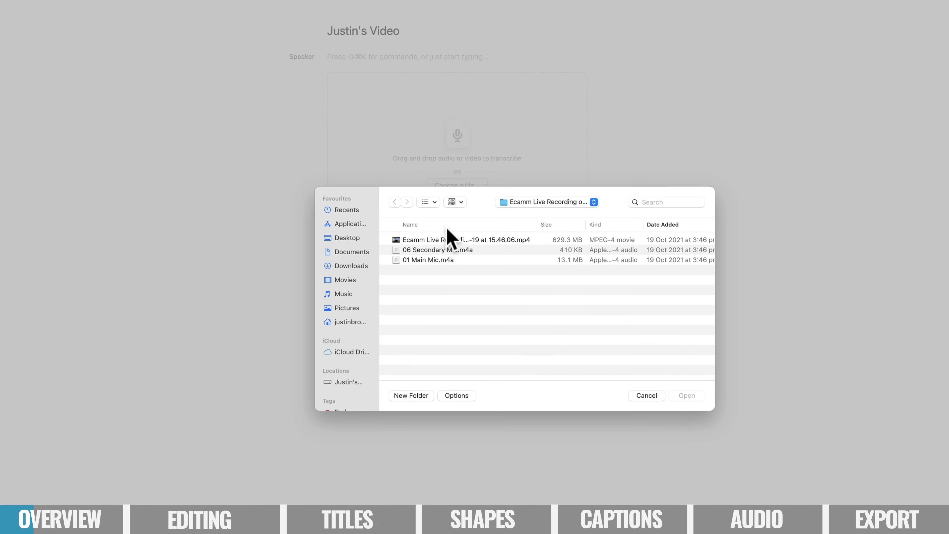
click(347, 238)
click(407, 251)
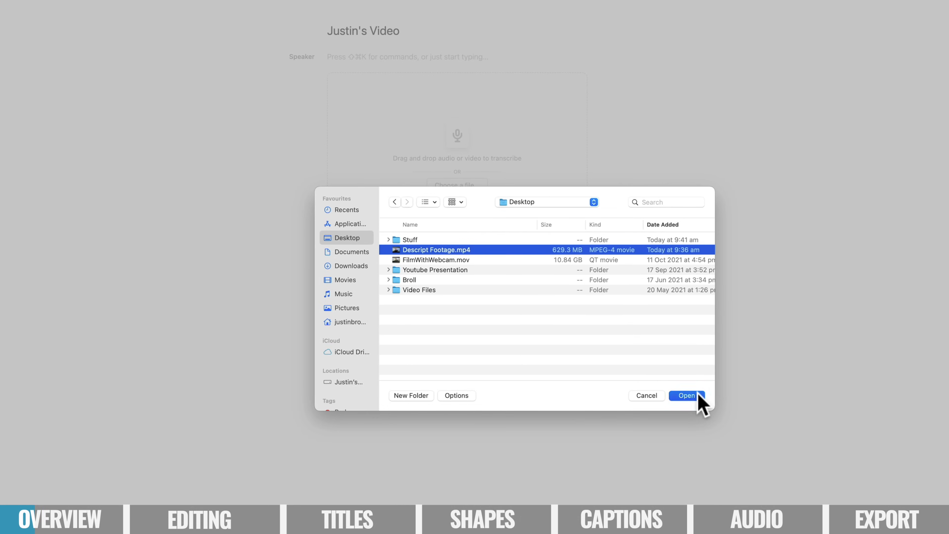
click(687, 395)
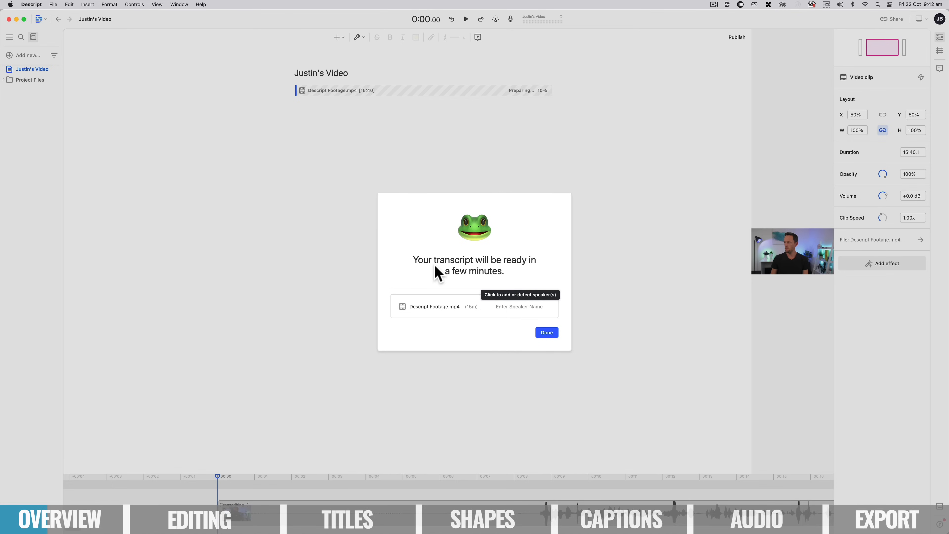
- Assign the speaker's name to Descript Footage.mp4 and finish the transcription setup
click(521, 307)
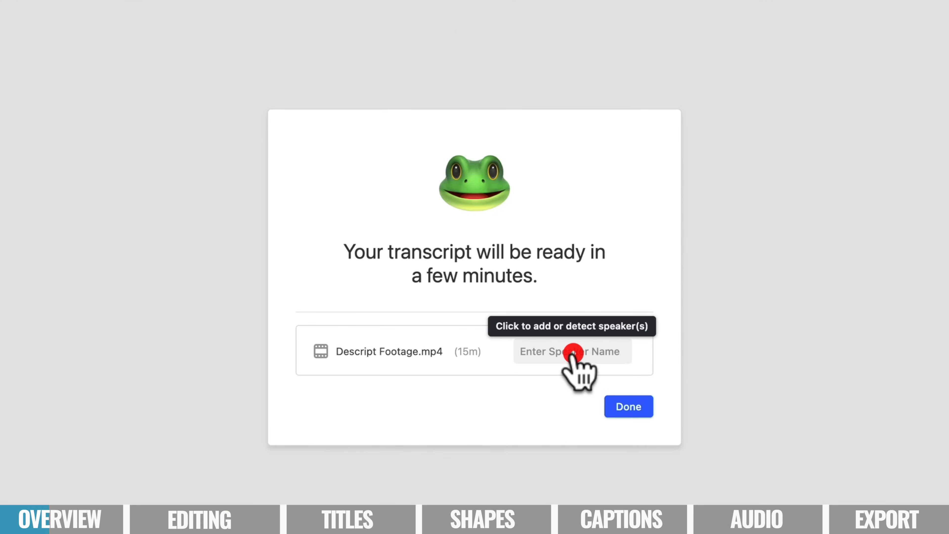
text(Justin)
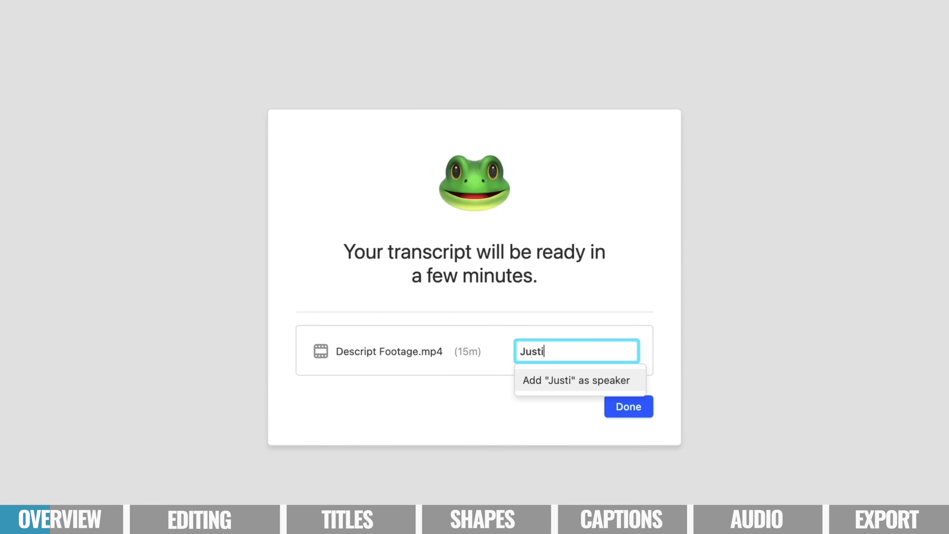
click(560, 388)
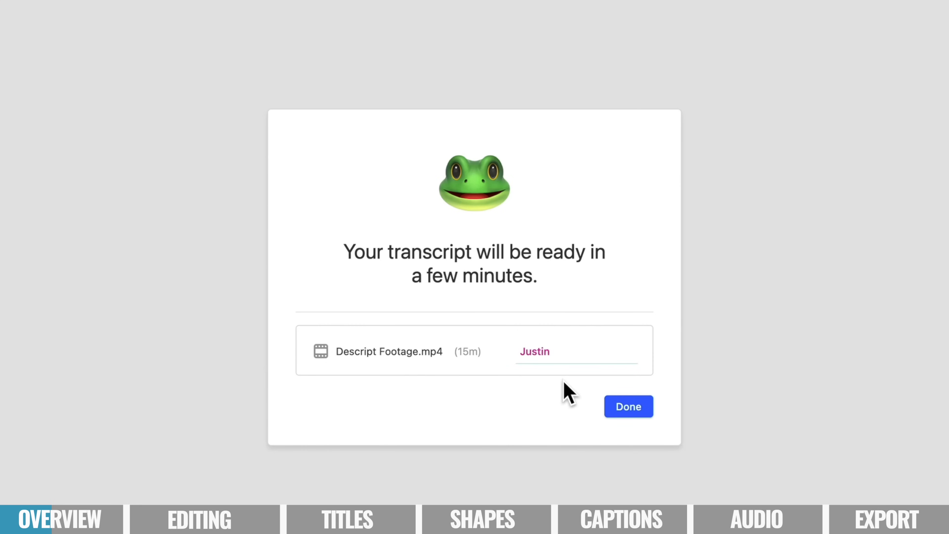
click(614, 408)
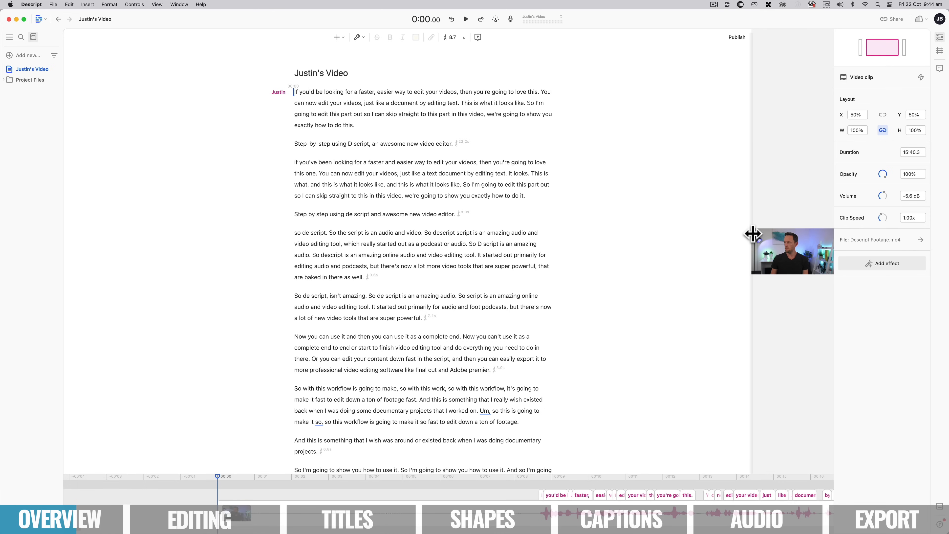
- Enlarge the video preview and look through the active tracks, the comments and the clip properties
drag(650, 256, 585, 239)
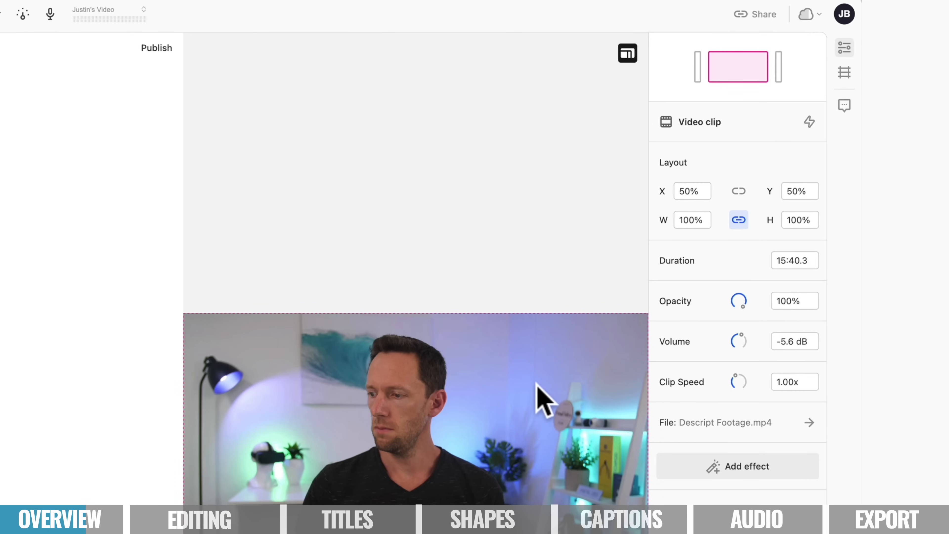
click(844, 72)
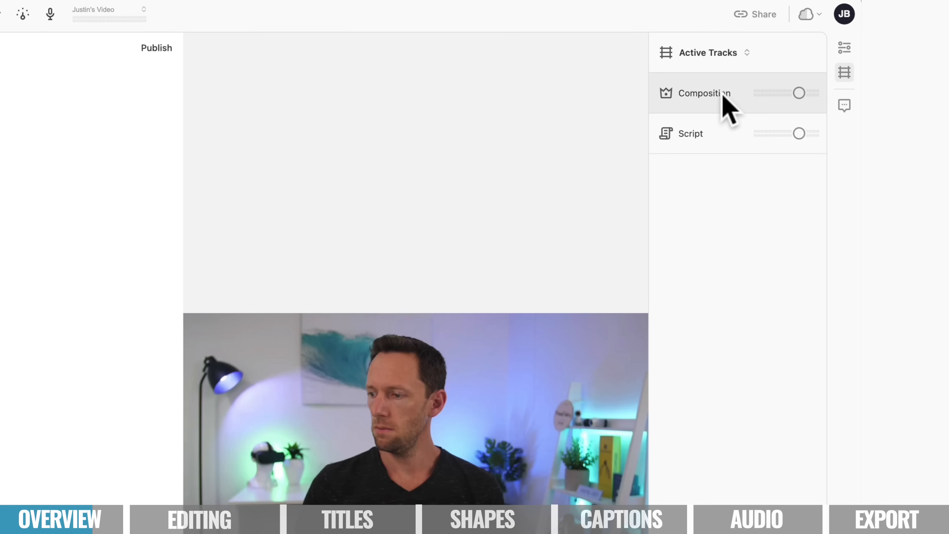
click(845, 106)
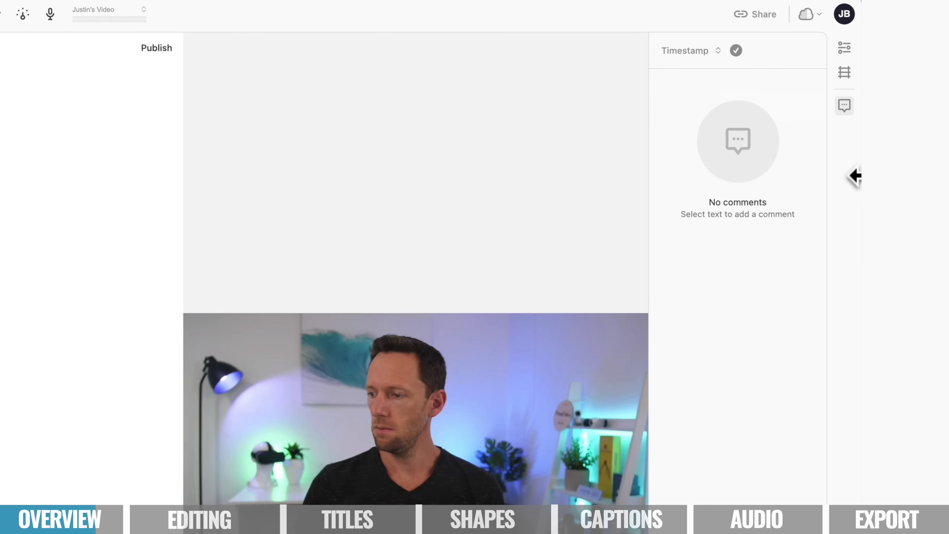
click(845, 48)
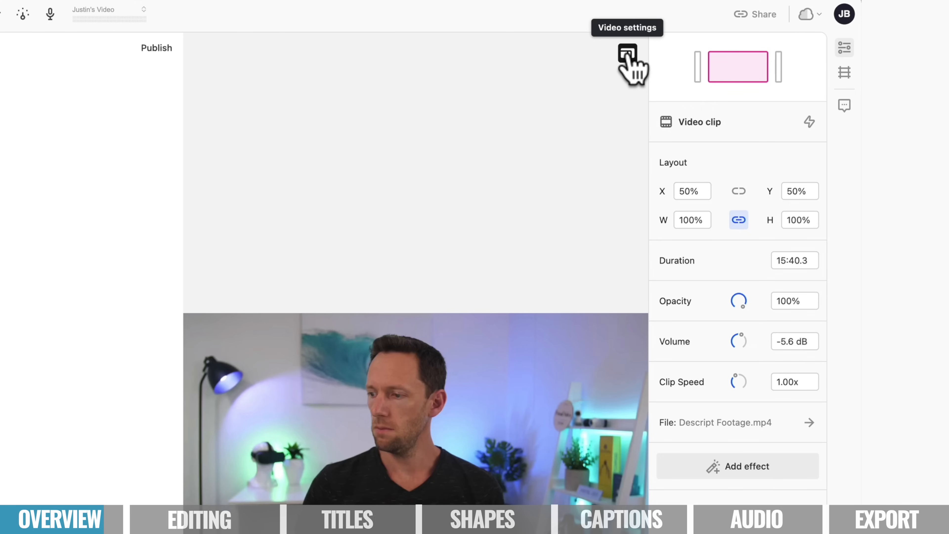
- Examine the composition's video settings, including the orientation presets, without changing them
click(629, 56)
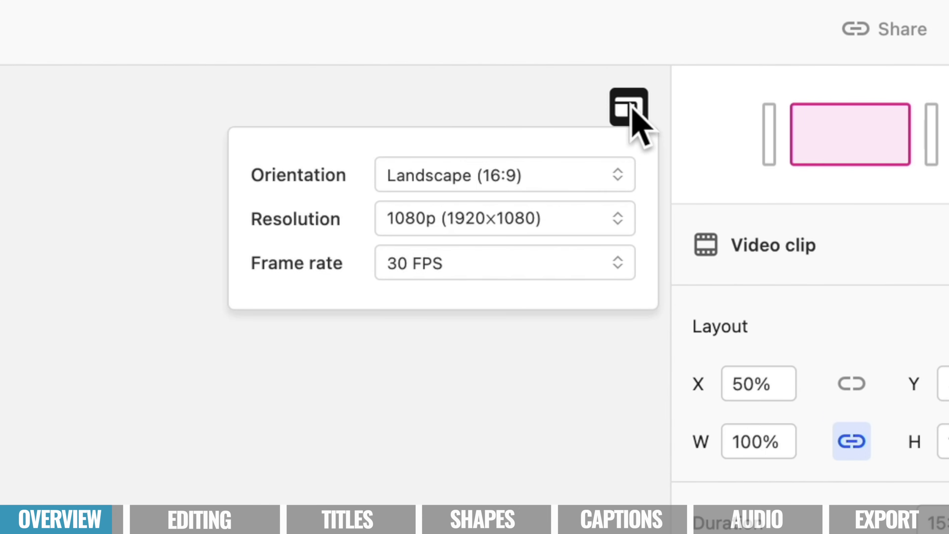
click(557, 176)
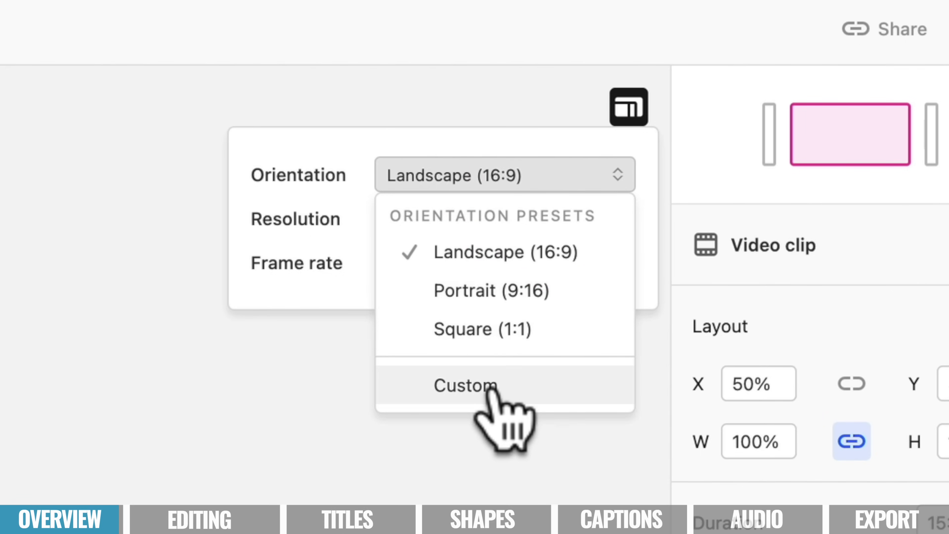
click(298, 449)
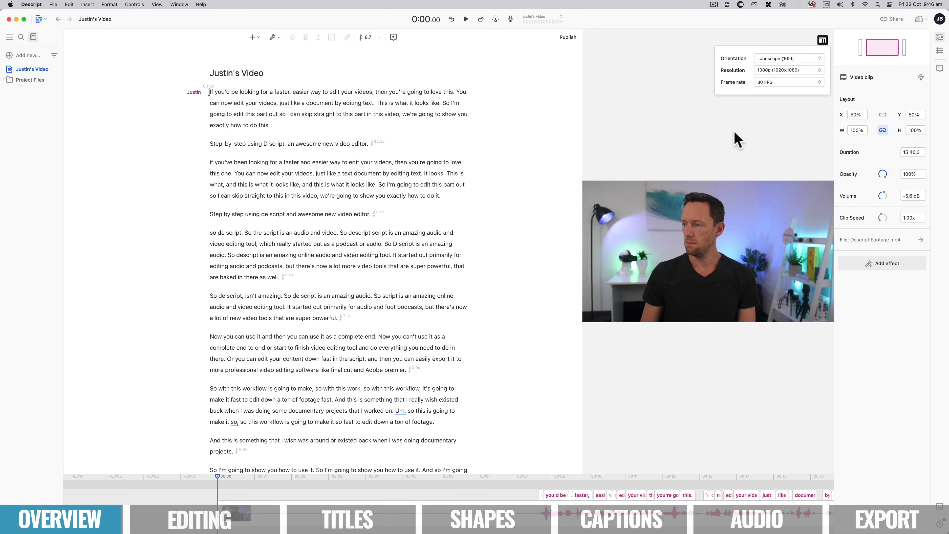
click(735, 139)
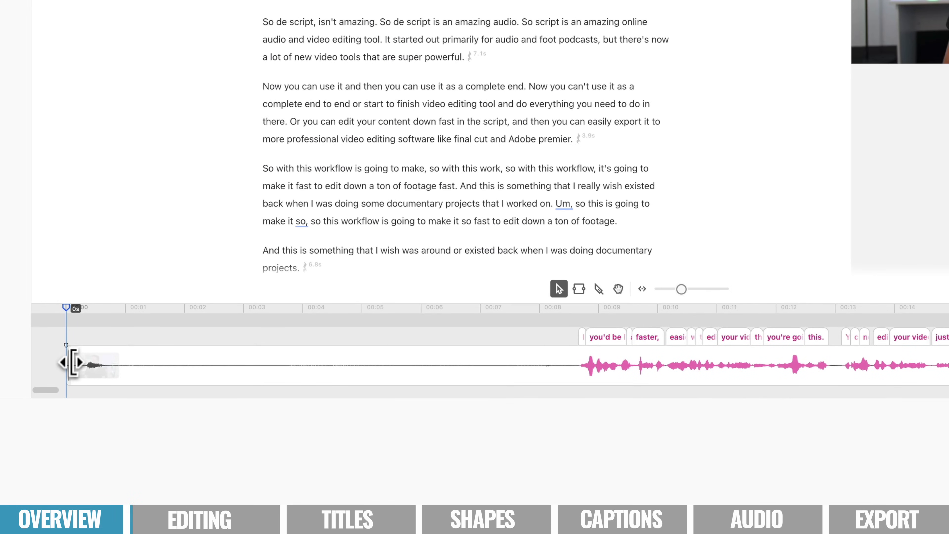
- Trim the silent start of the clip up to the first spoken word and play back the opening
drag(70, 363, 579, 372)
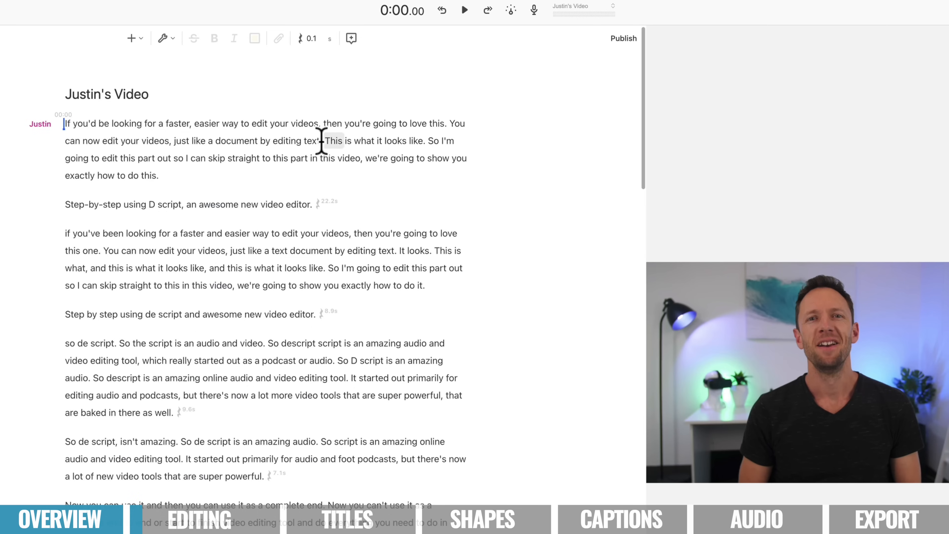
click(464, 11)
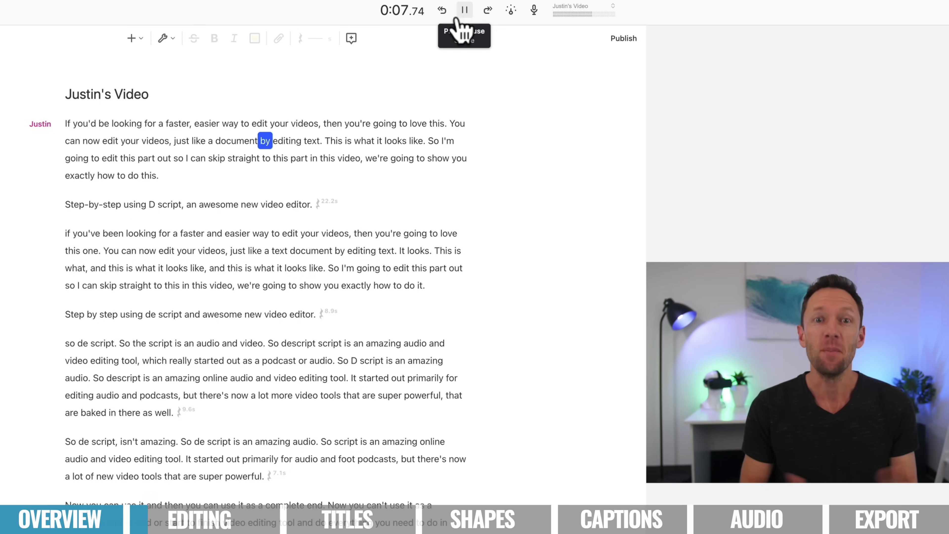
click(466, 10)
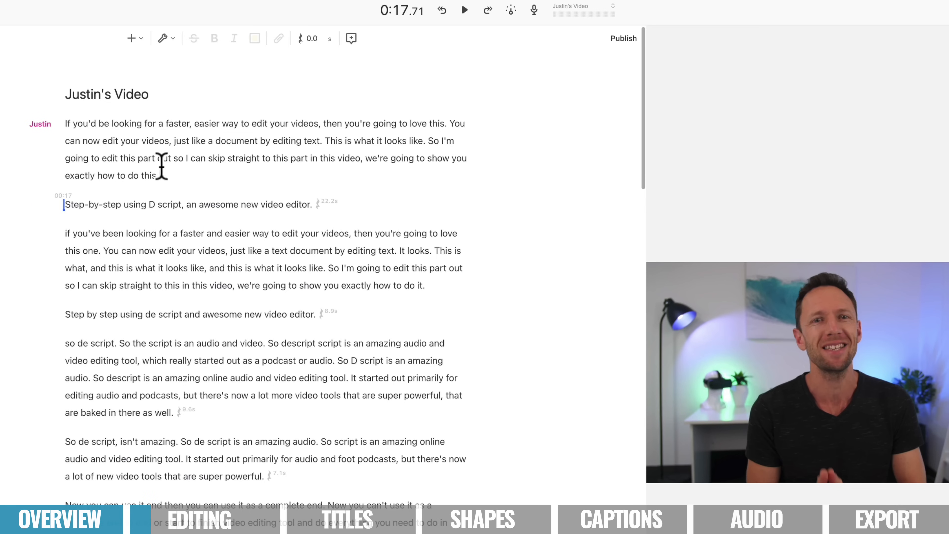
- Delete the first take of the intro, from "If you'd be looking for a faster" through "an awesome new video editor."
drag(64, 124, 157, 140)
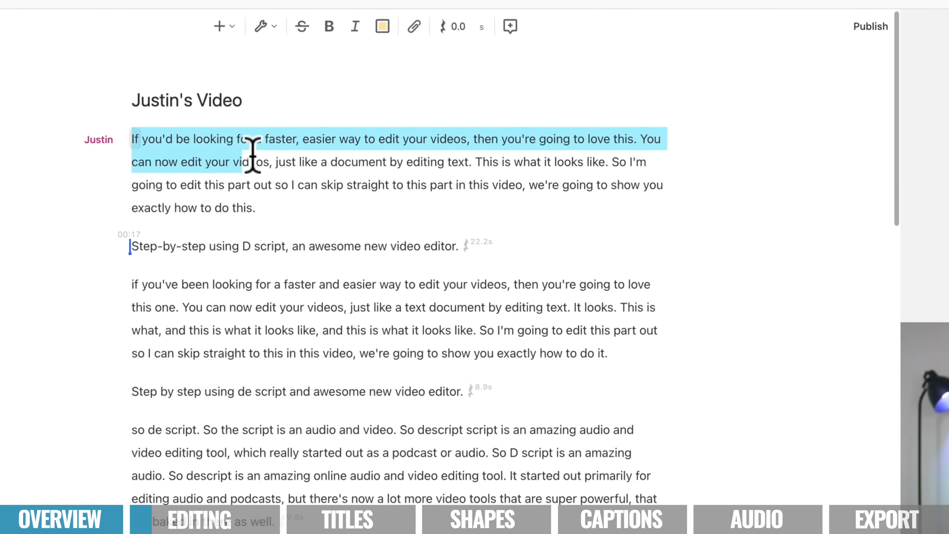
drag(252, 153, 319, 204)
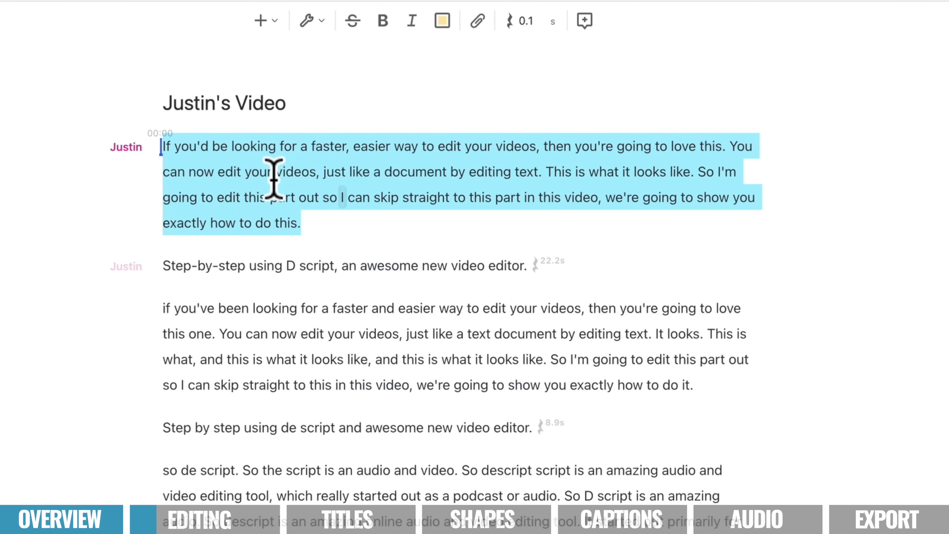
click(324, 206)
drag(161, 146, 614, 263)
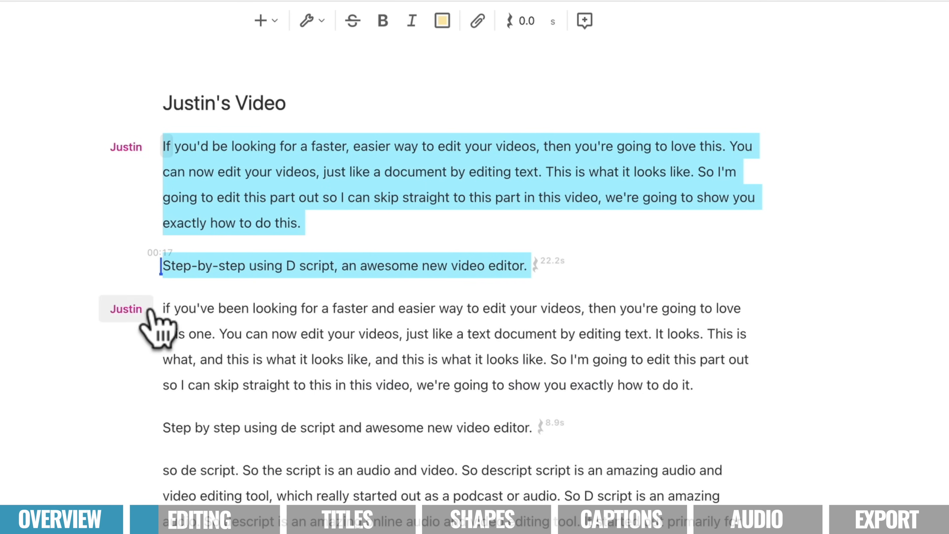
click(161, 308)
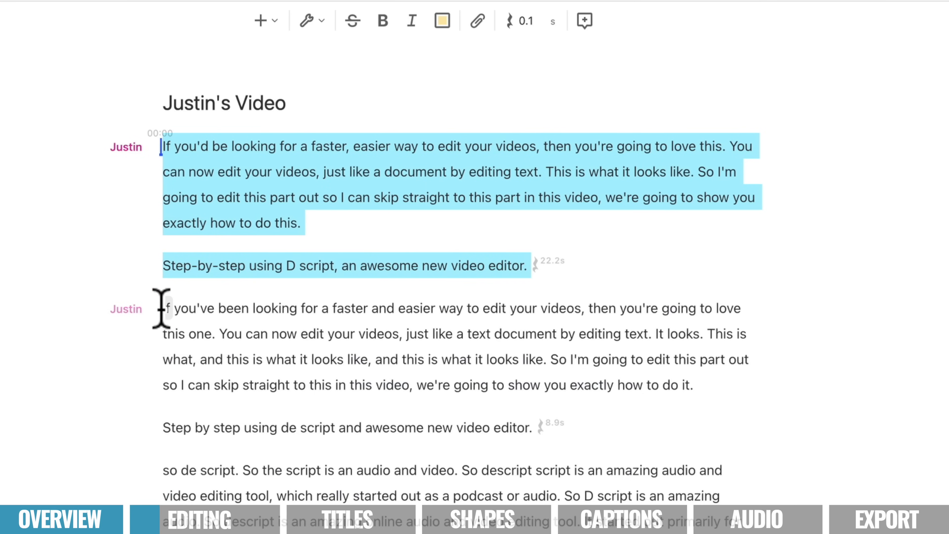
key(BackSpace)
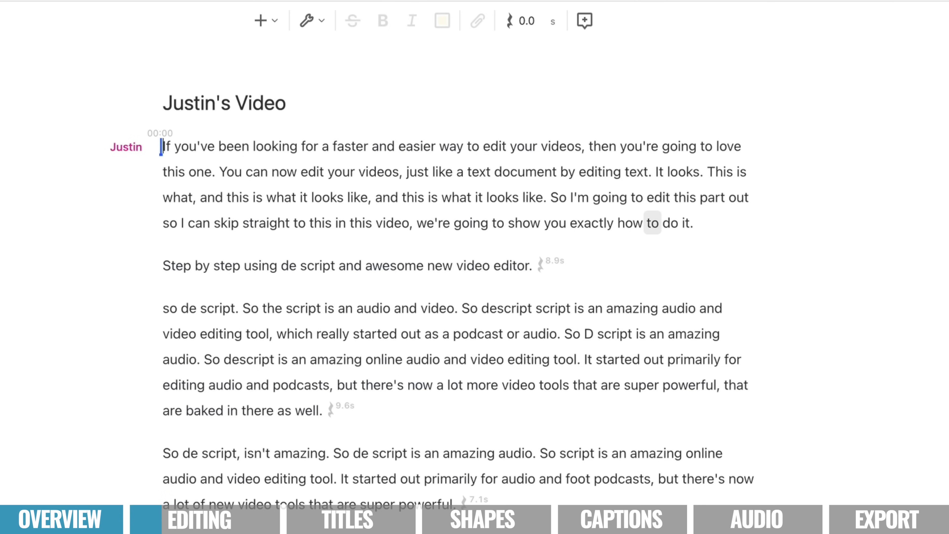
- Delete "It looks. This is what, and this is what it looks like," from the first paragraph and play back the edit
drag(219, 172, 549, 194)
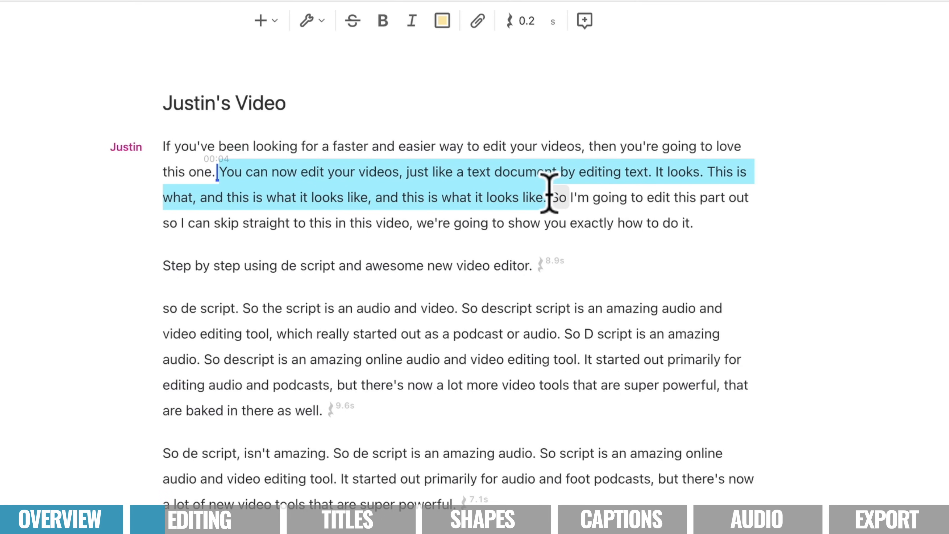
click(549, 194)
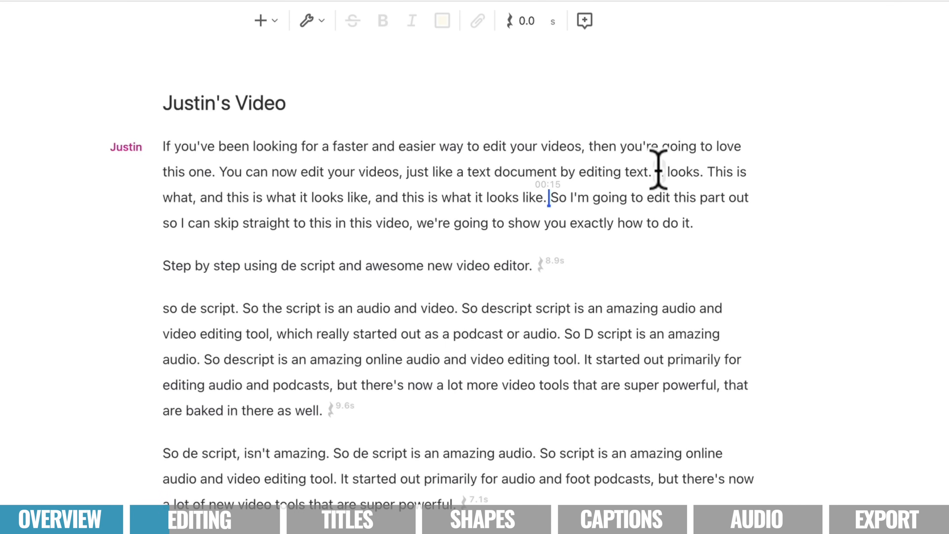
drag(688, 173, 373, 199)
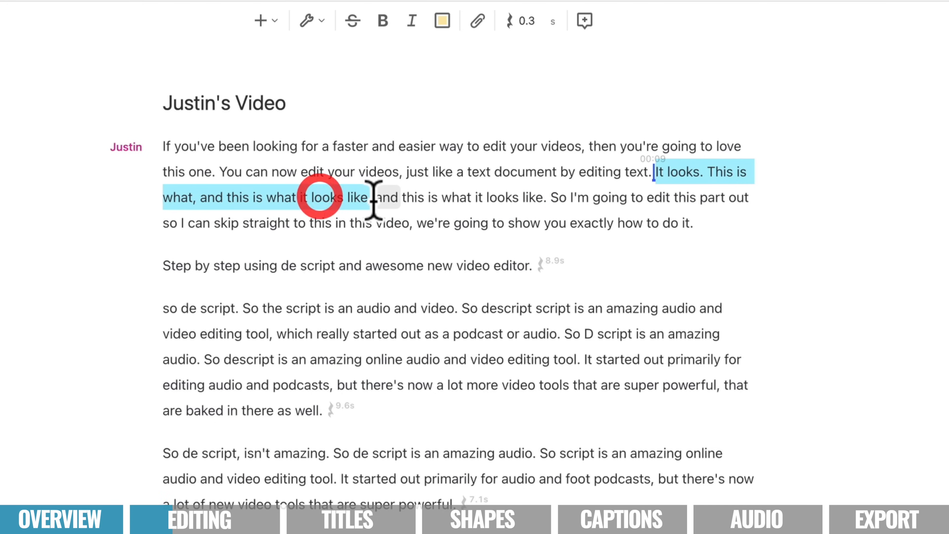
key(BackSpace)
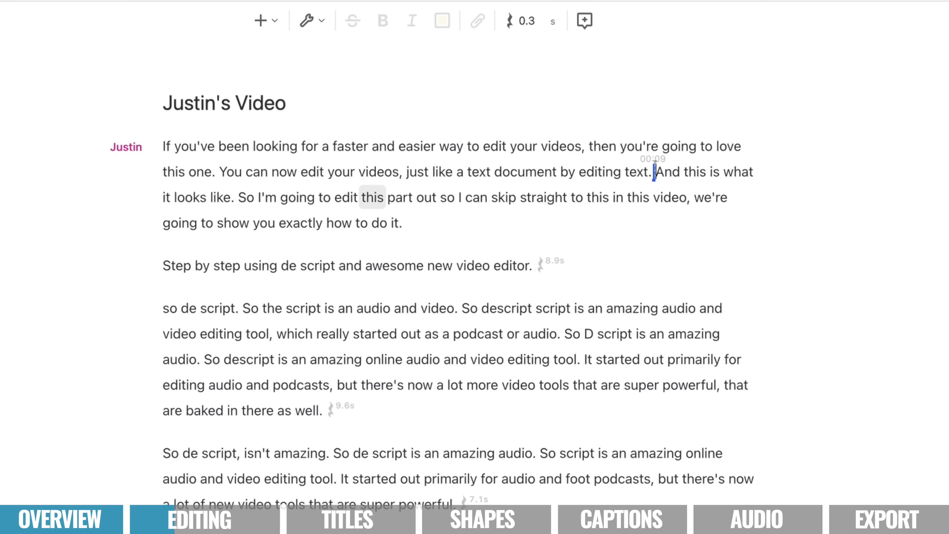
click(216, 171)
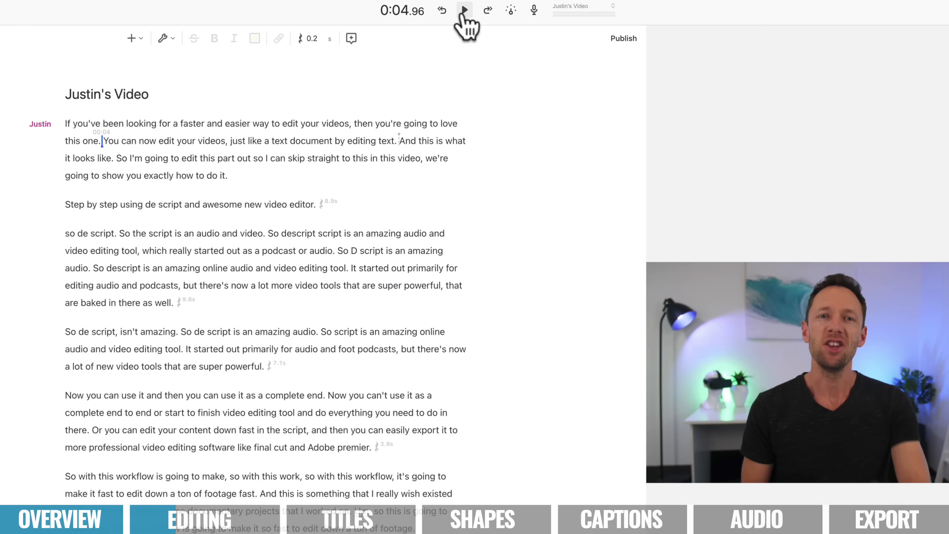
click(463, 11)
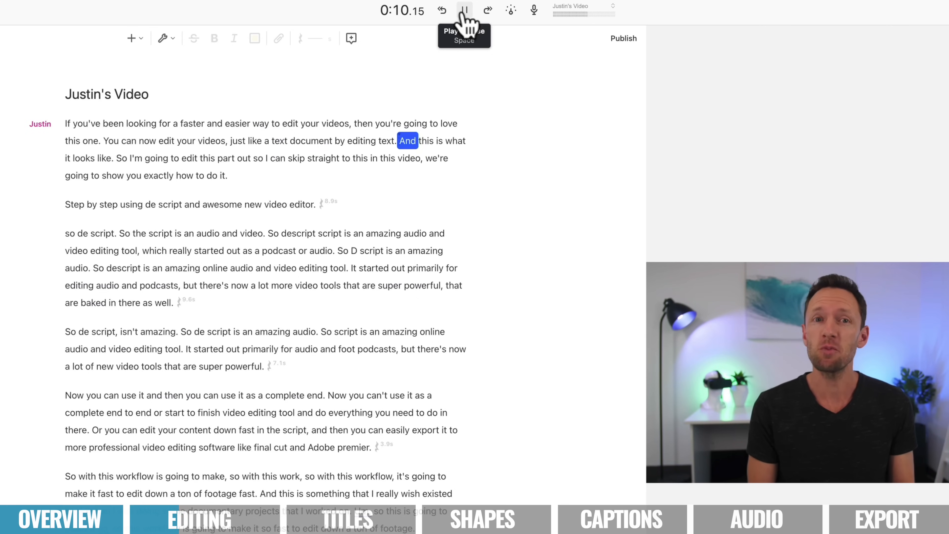
click(464, 11)
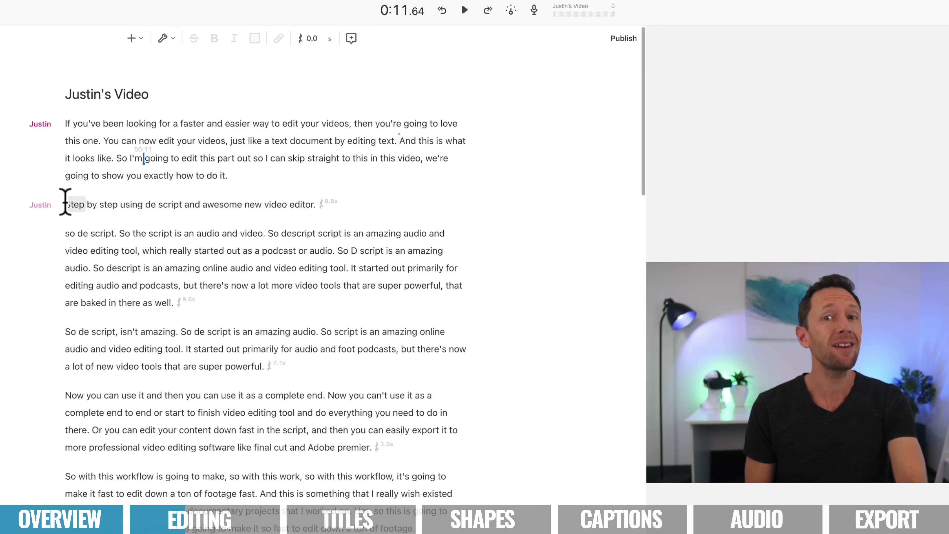
- Move "So I'm going to show you how to use it and how powerful and easy it is." to directly after "exactly how to do it."
drag(65, 202, 314, 198)
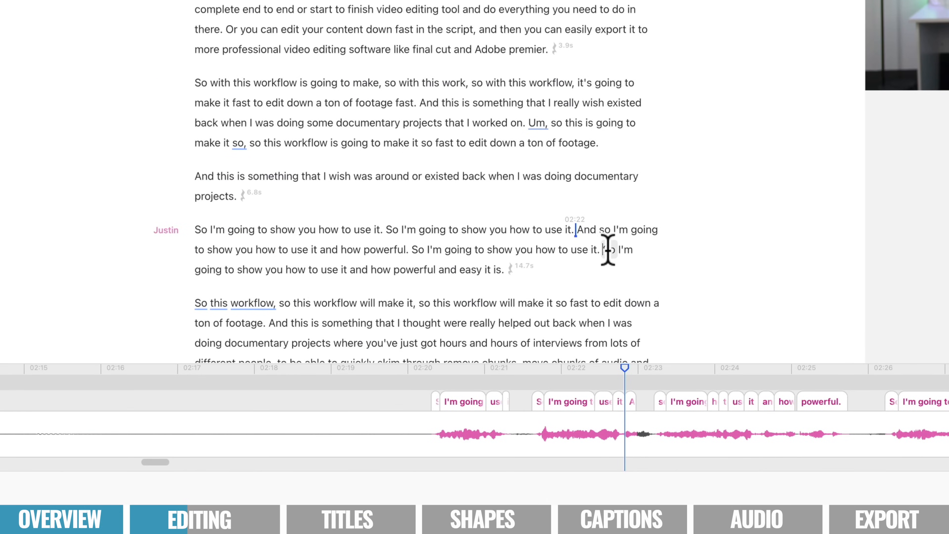
drag(608, 249, 627, 269)
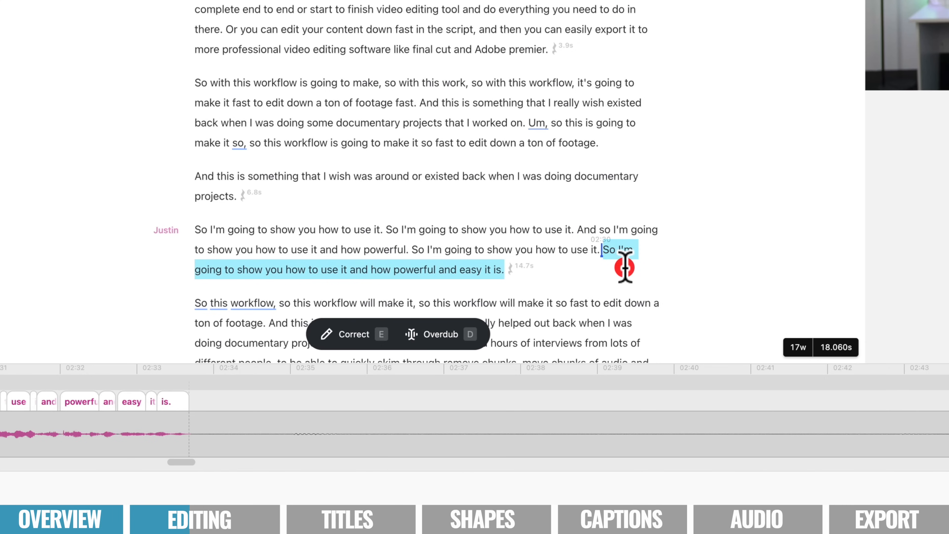
right_click(622, 249)
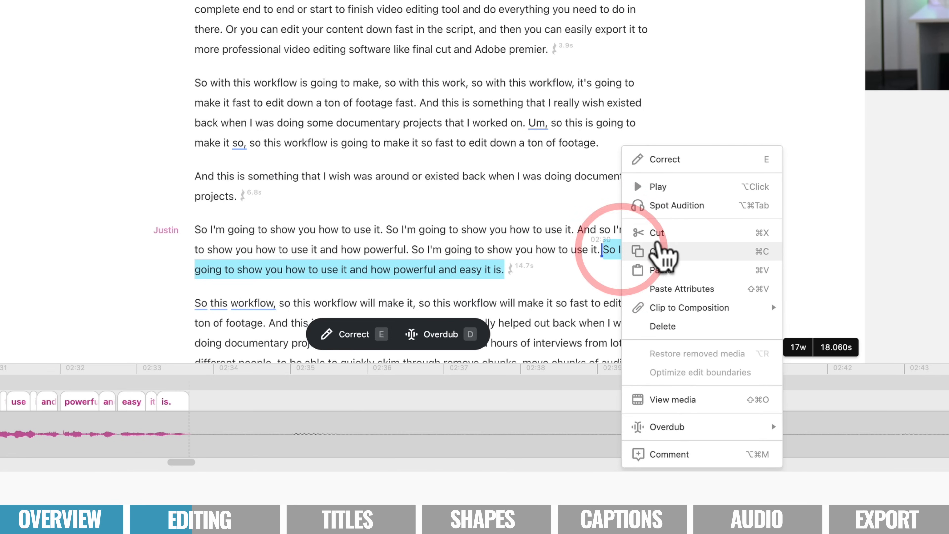
click(693, 240)
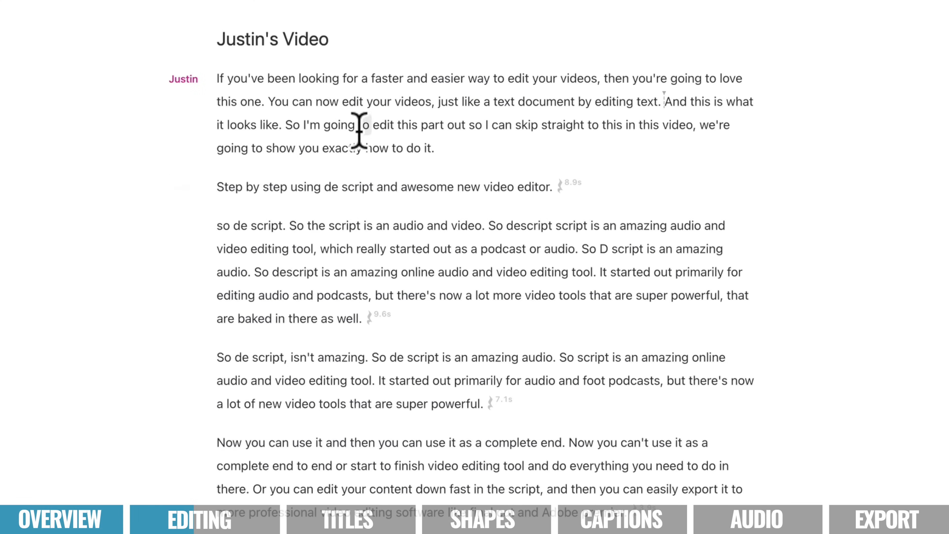
click(514, 146)
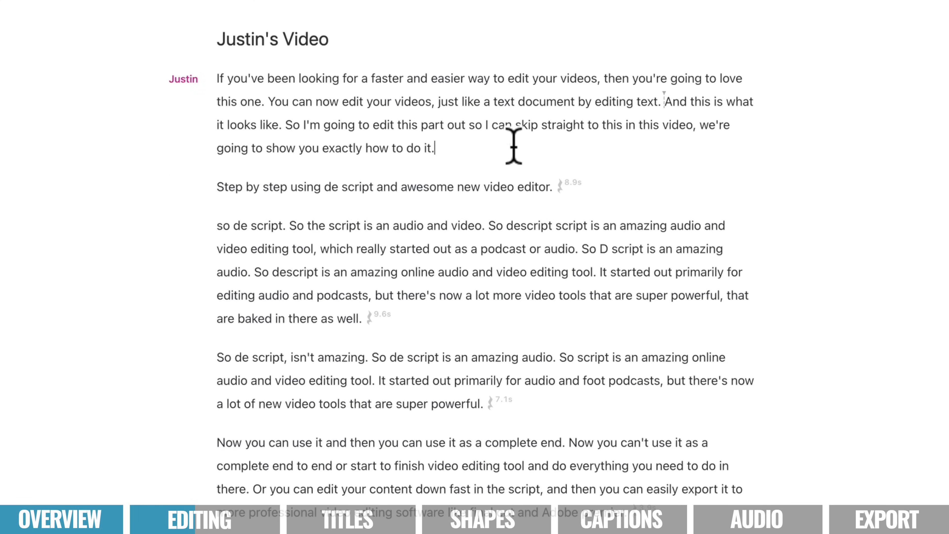
click(480, 145)
right_click(464, 149)
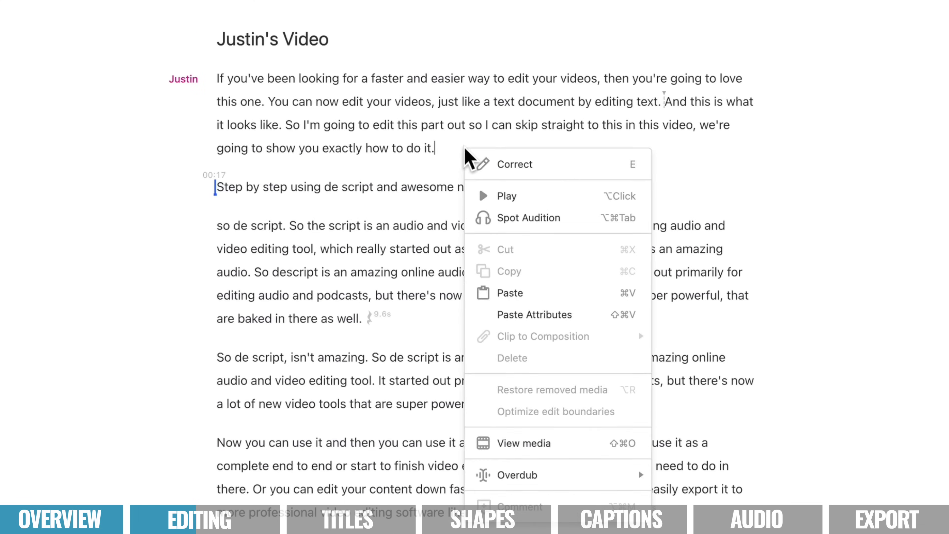
click(549, 293)
click(436, 147)
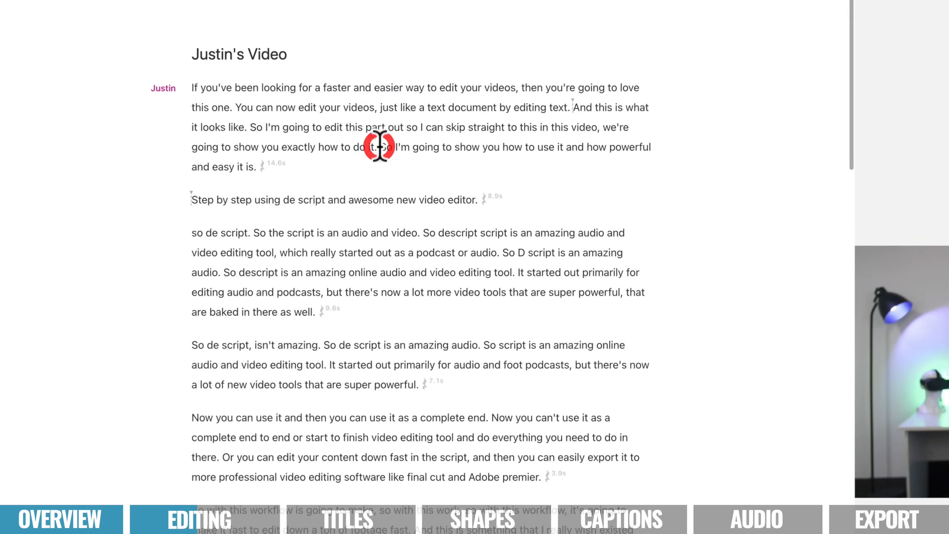
click(475, 10)
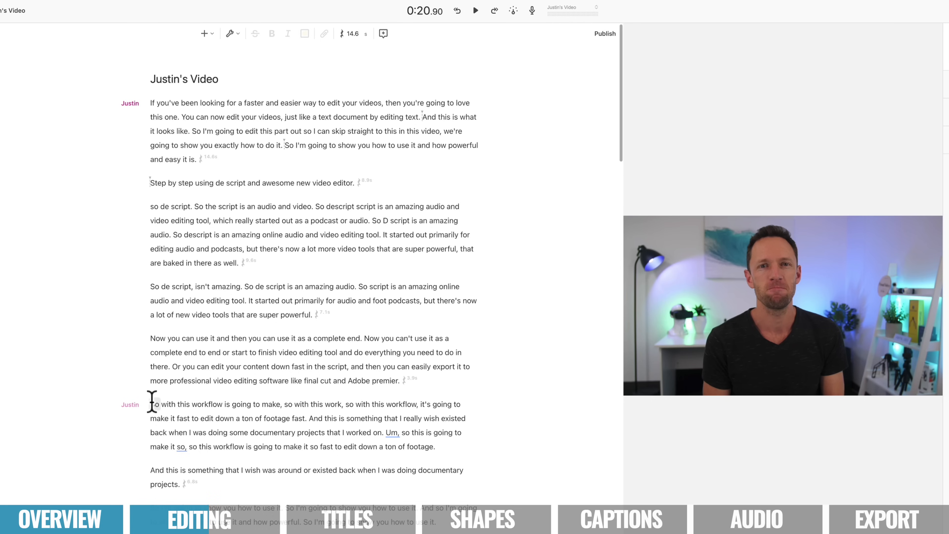
- Delete the false start "So with this workflow is going to make, so with this work," from its paragraph
drag(152, 403, 346, 405)
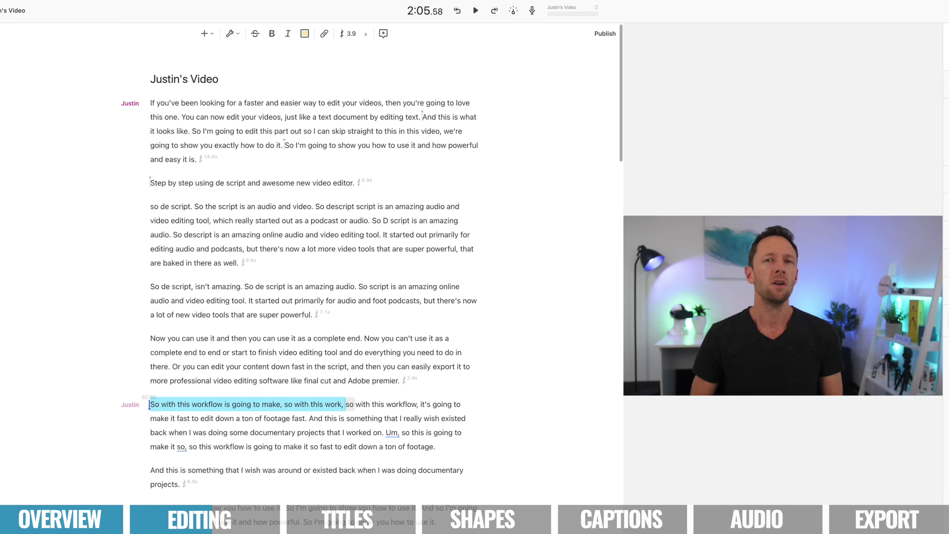
key(BackSpace)
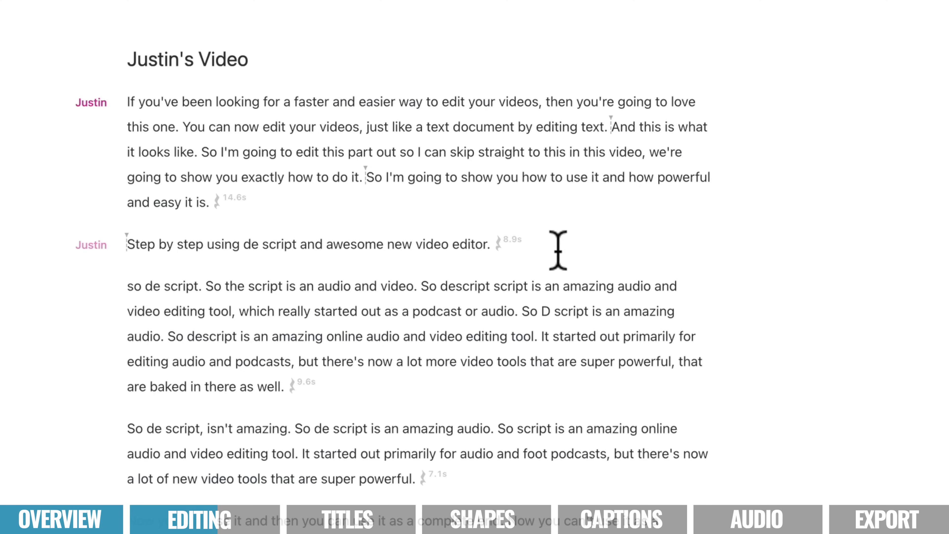
scroll(342, 397, down, 6)
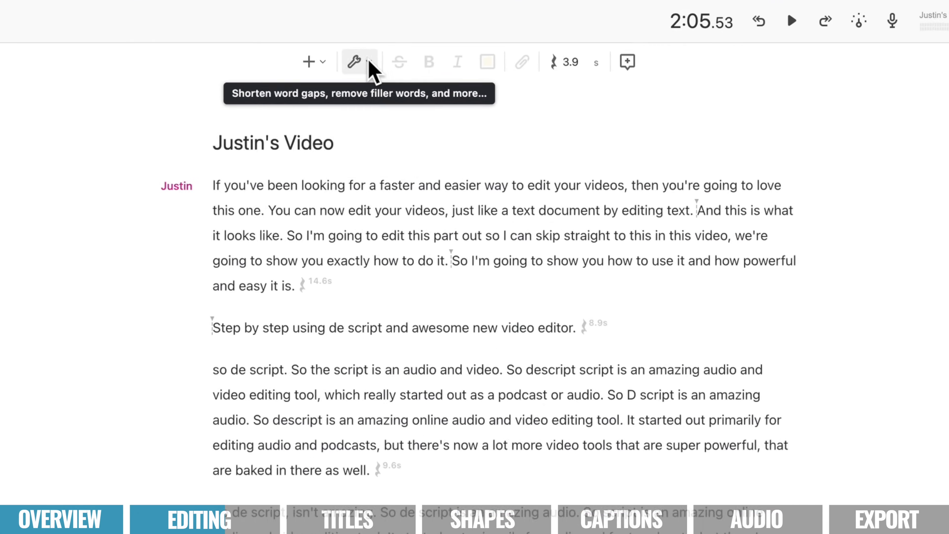
- Shorten all word gaps longer than 3.00 s in the composition to 0.3 seconds and look over the timeline
click(370, 64)
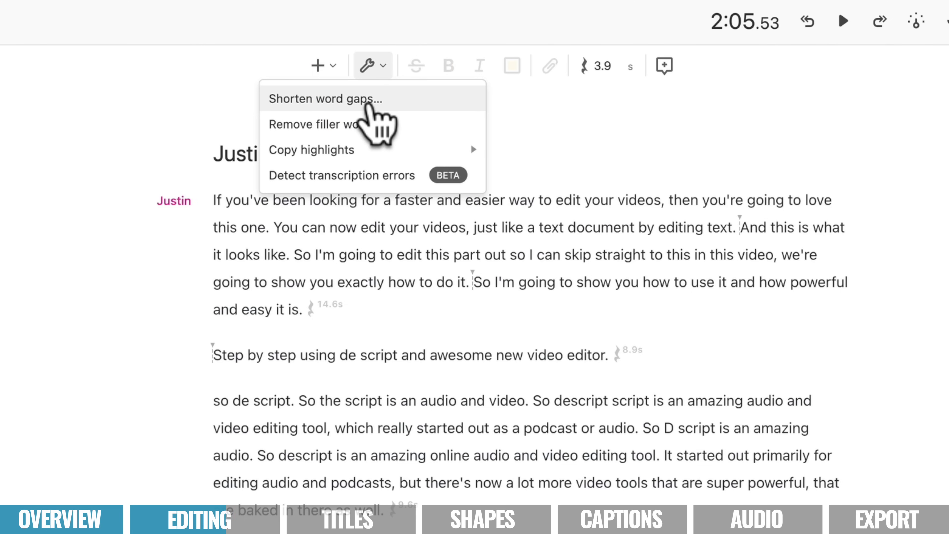
click(368, 101)
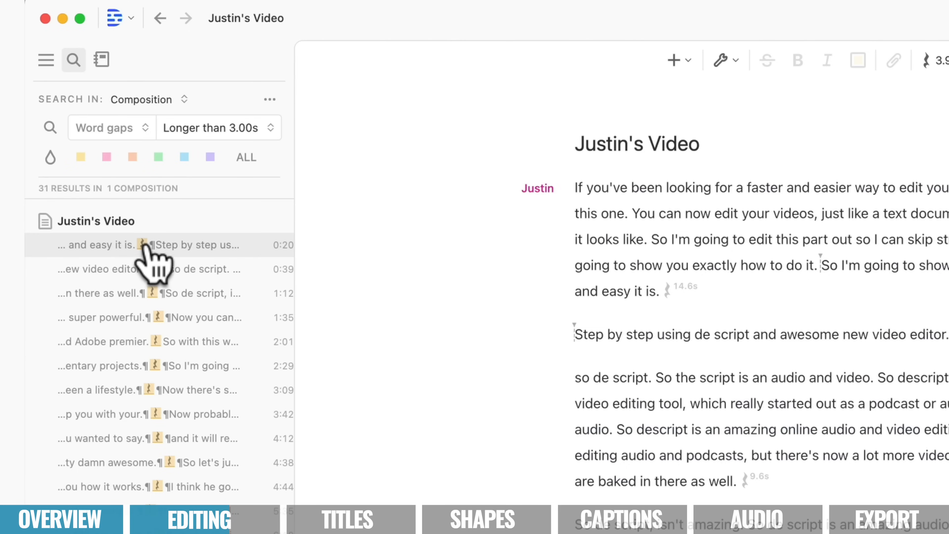
click(150, 245)
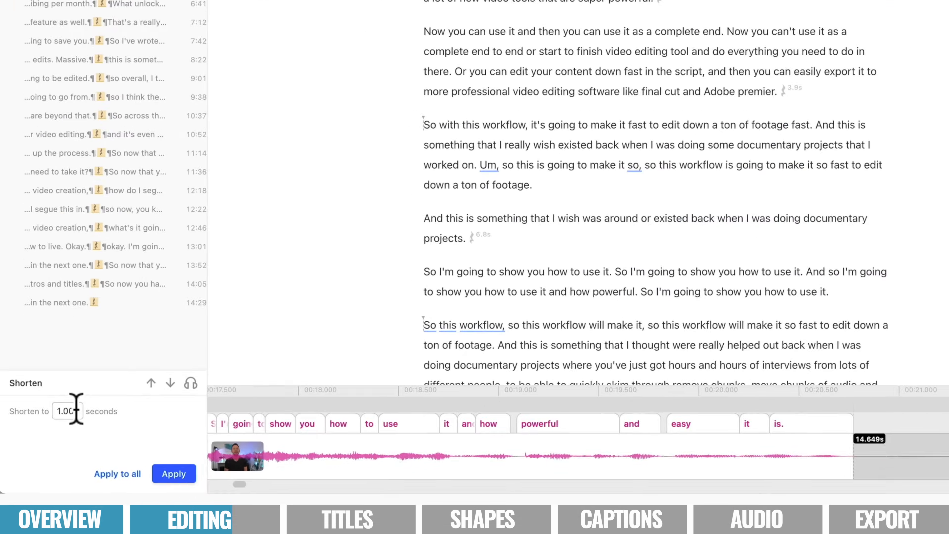
double_click(75, 411)
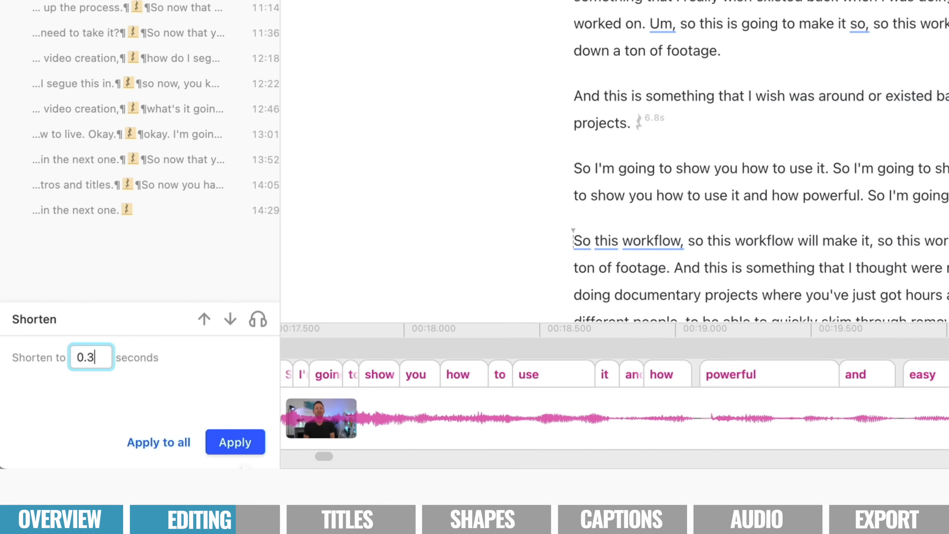
click(157, 443)
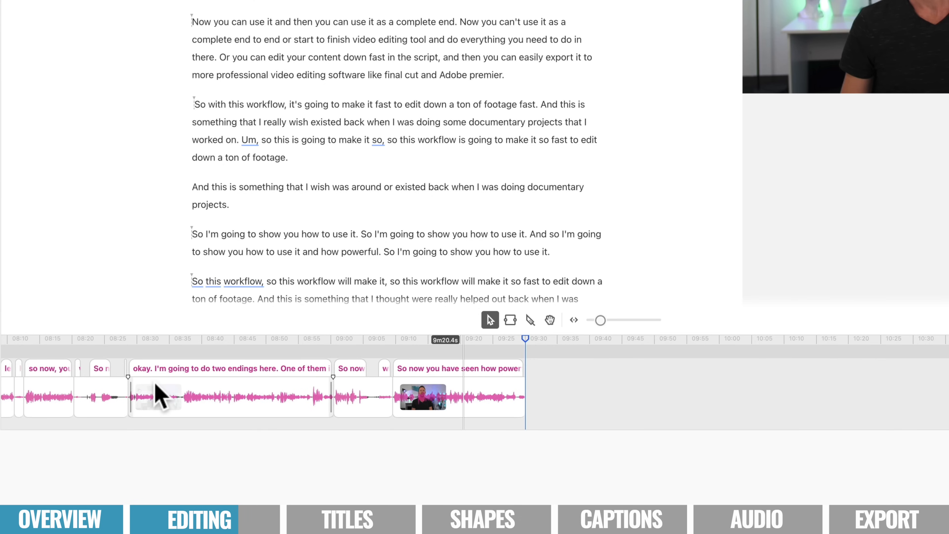
scroll(155, 384, down, 4)
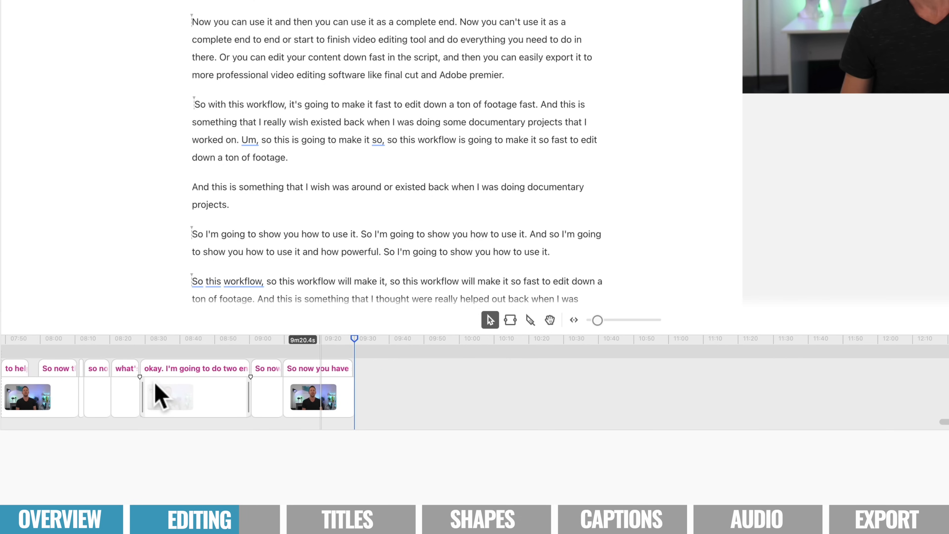
scroll(160, 396, down, 3)
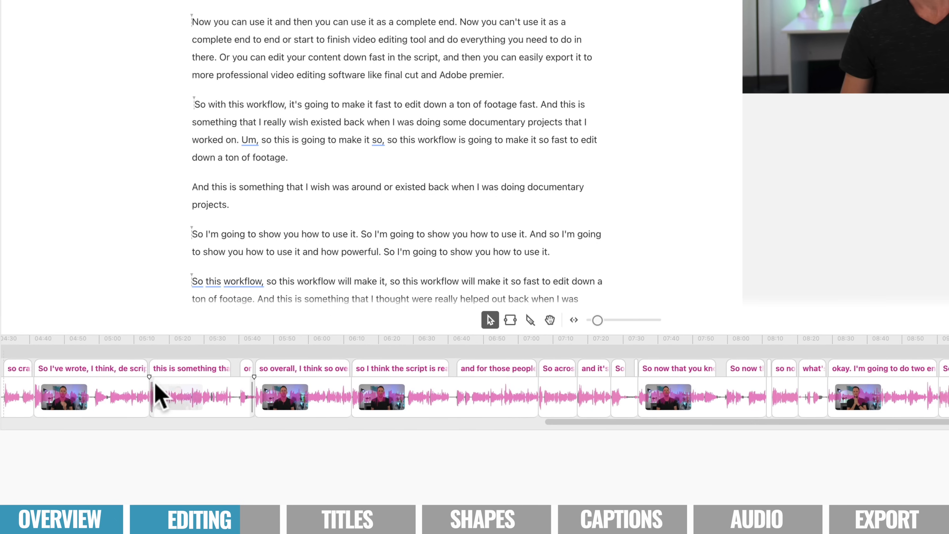
scroll(158, 383, down, 2)
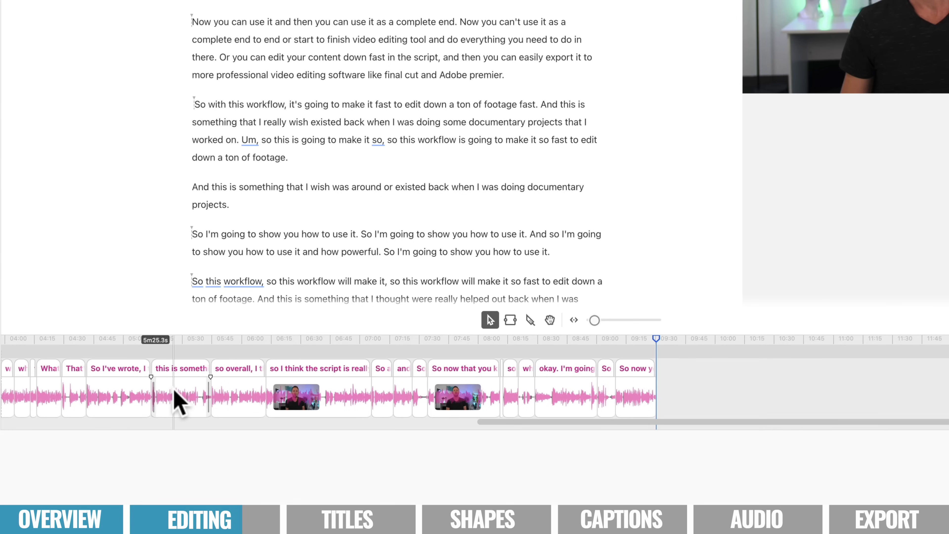
scroll(179, 396, down, 4)
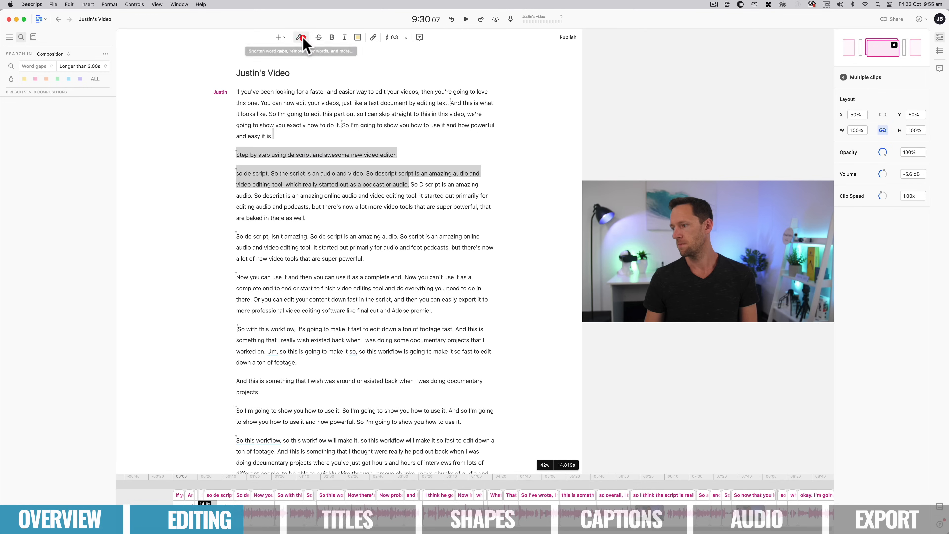
- Search the composition for filler words and select the first "Um," together with the silence around it on the timeline
click(305, 38)
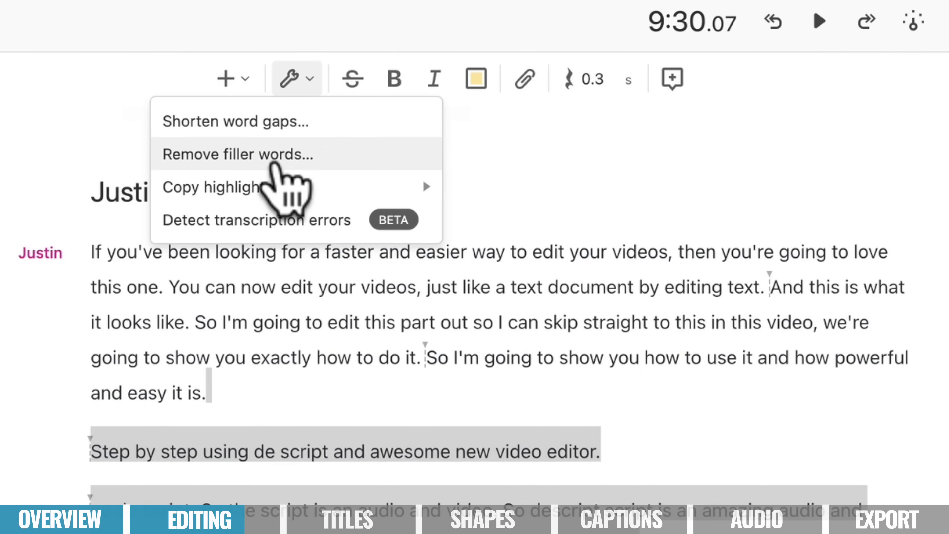
click(278, 151)
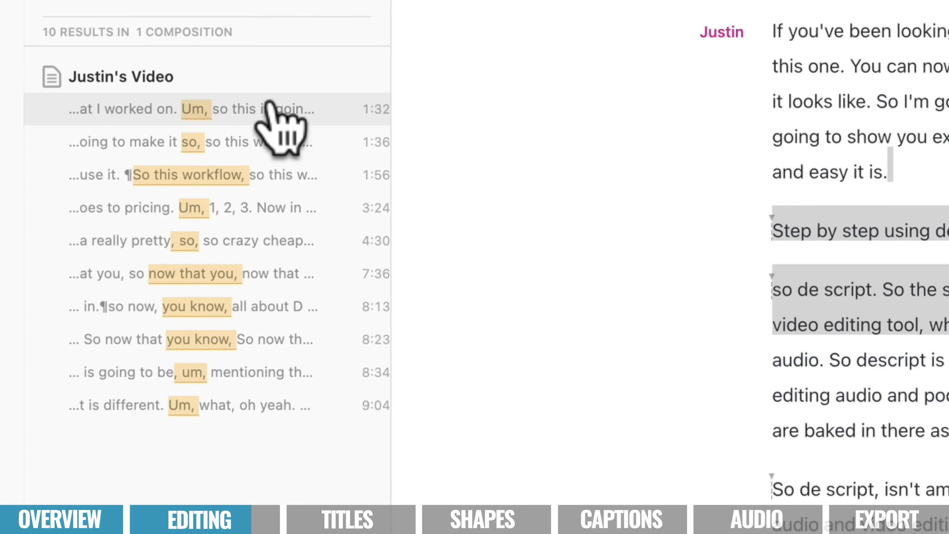
click(270, 106)
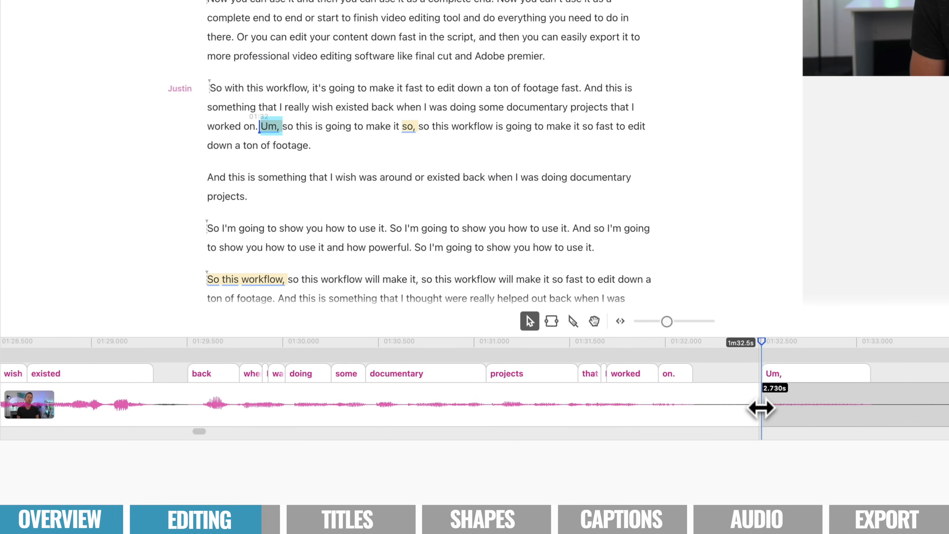
drag(763, 407, 691, 401)
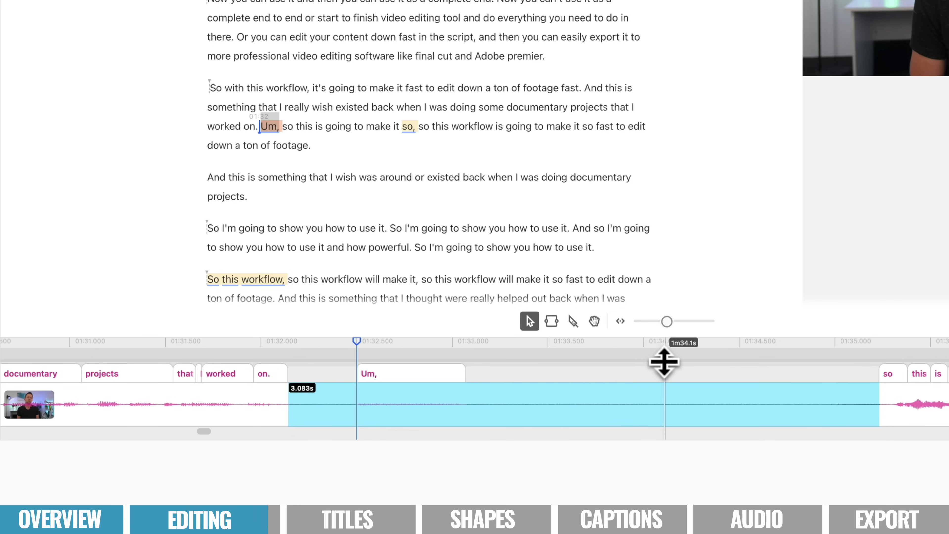
- Split the clip with the Blade tool at about 1:34.1, after "Um,", and trim the silence before the word "so"
click(664, 372)
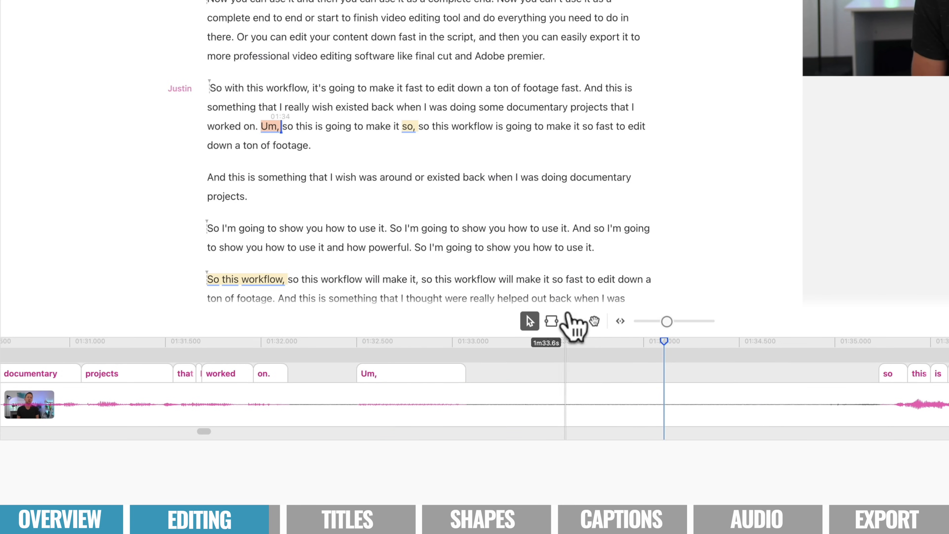
click(574, 320)
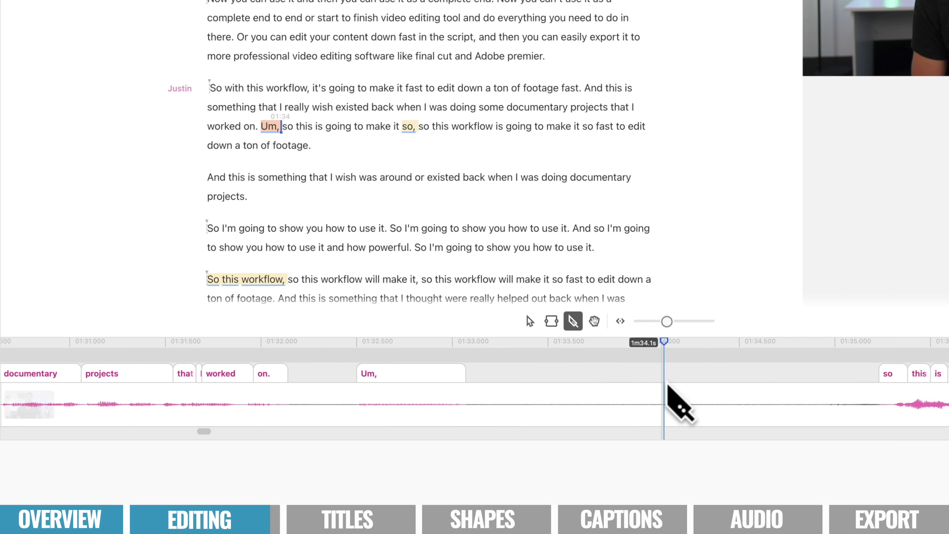
click(660, 399)
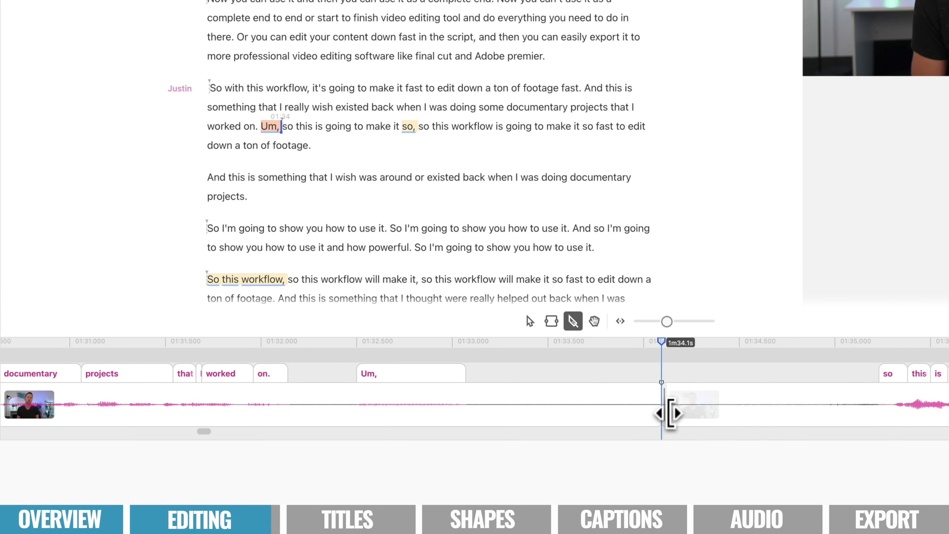
drag(667, 413, 827, 410)
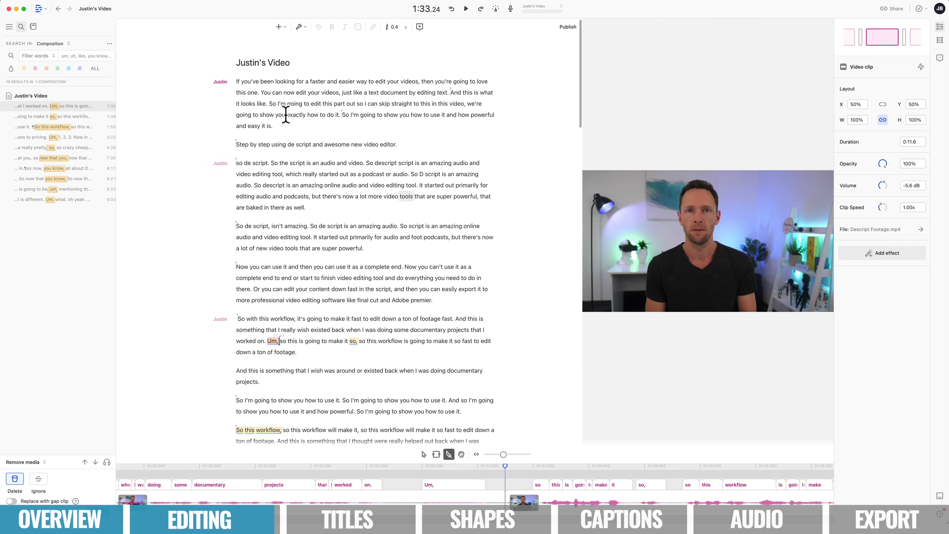
- Look through the transcript for the filler words highlighted in its paragraphs
scroll(357, 310, down, 10)
scroll(357, 310, down, 2)
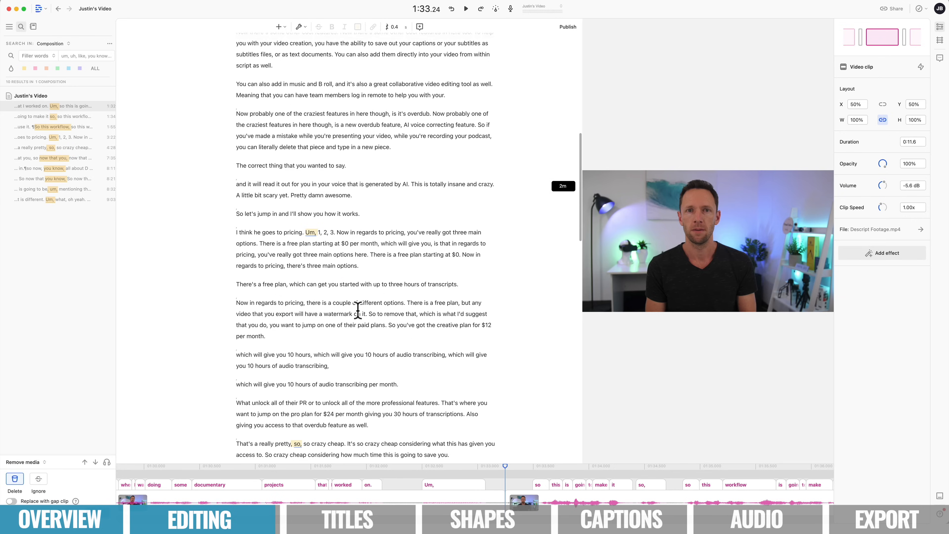
scroll(357, 310, up, 3)
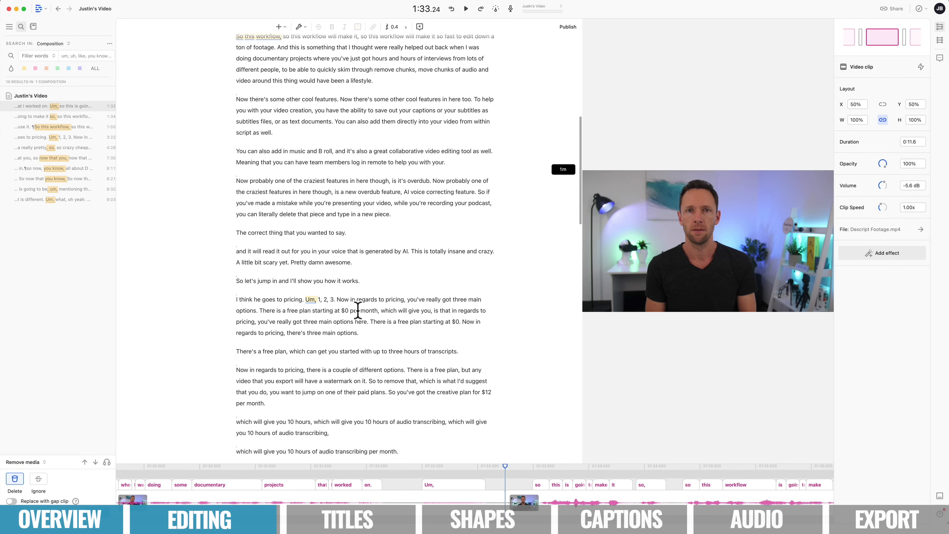
scroll(357, 310, up, 1)
scroll(357, 311, up, 8)
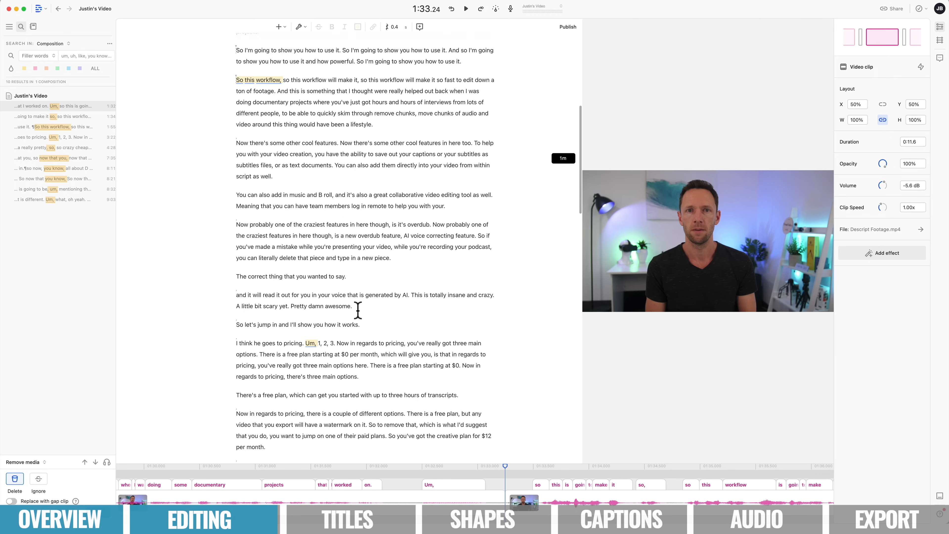
scroll(357, 310, up, 2)
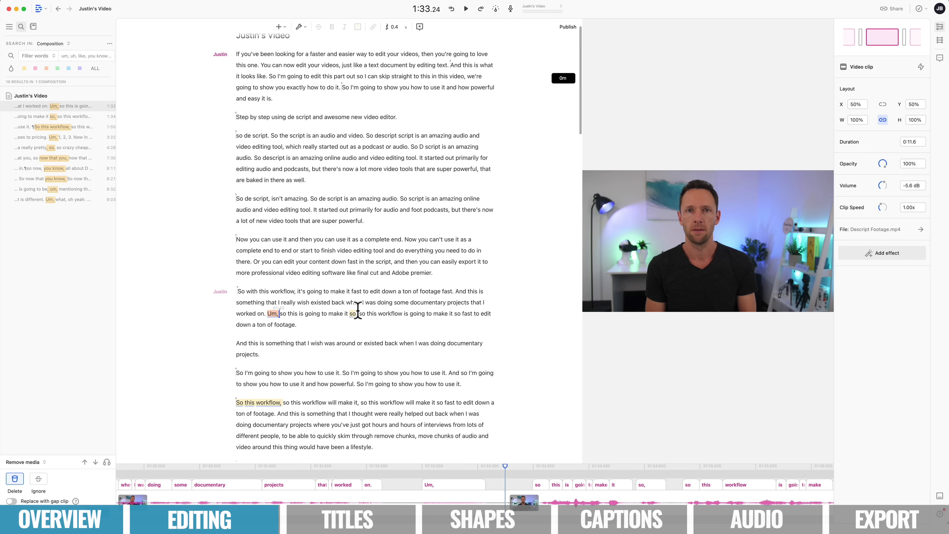
scroll(246, 123, up, 1)
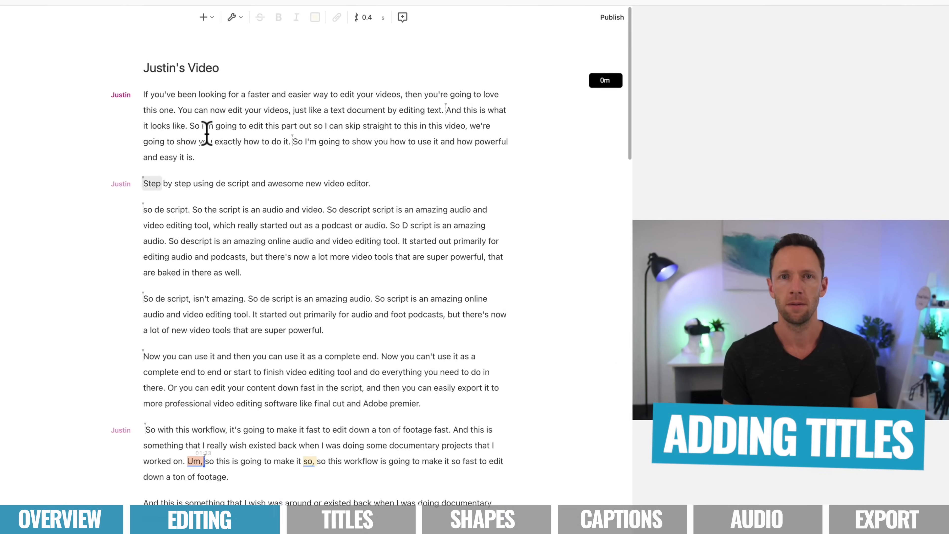
- Select the whole first paragraph of the transcript and insert a Title over it
click(199, 166)
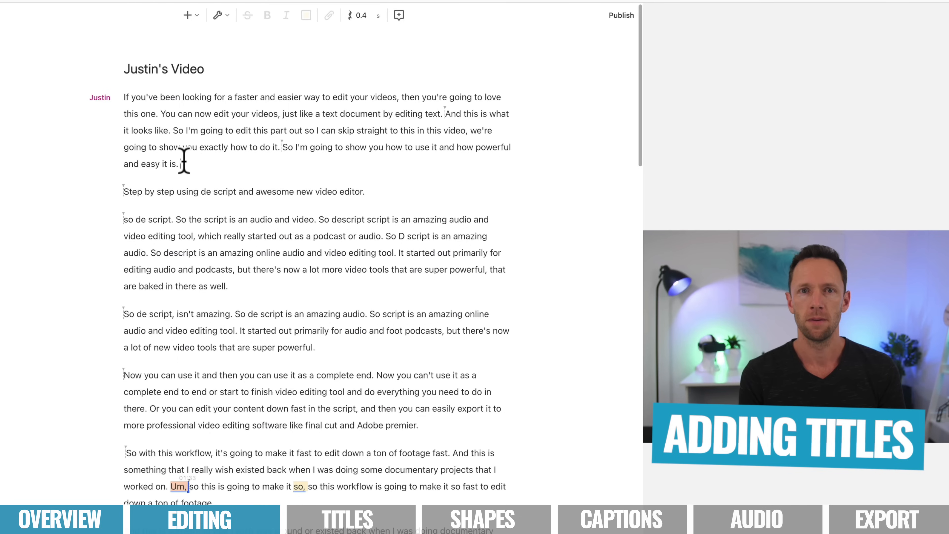
drag(168, 151, 122, 101)
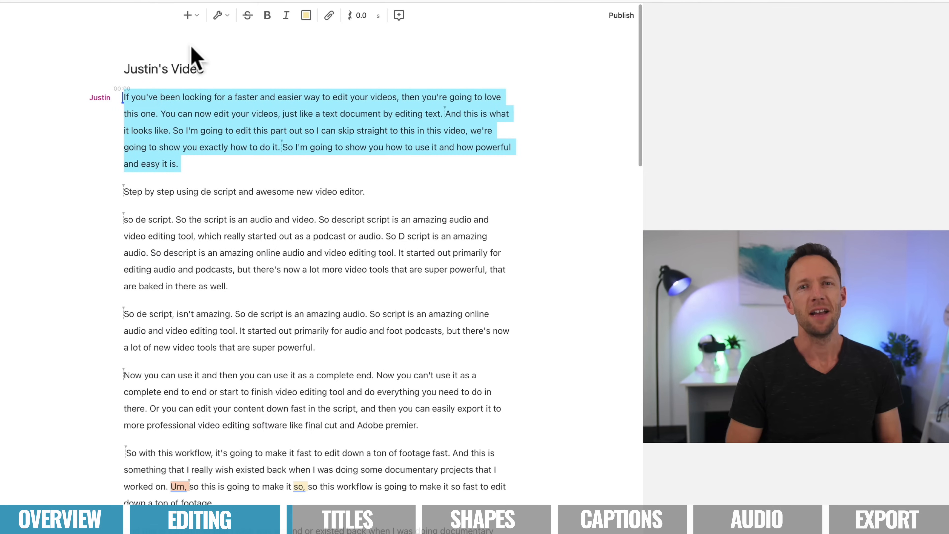
click(192, 16)
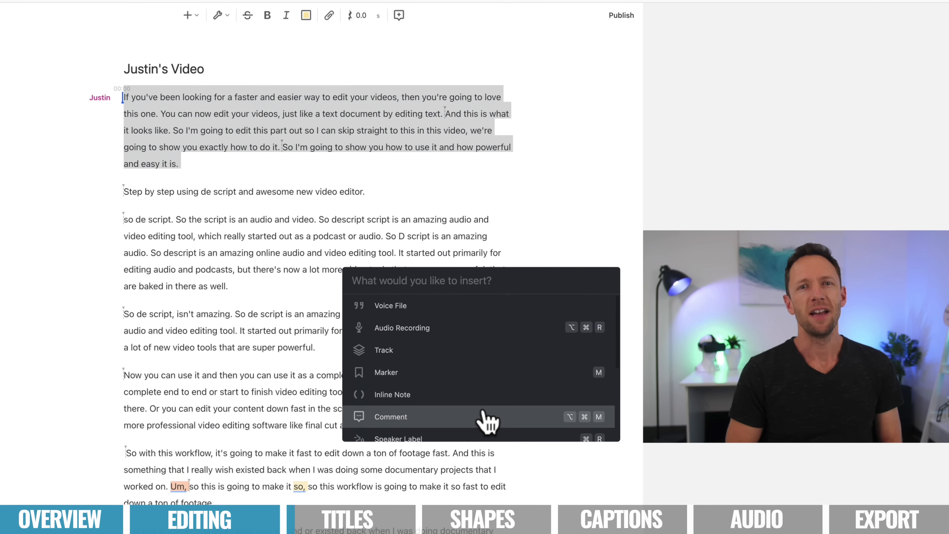
scroll(485, 421, down, 5)
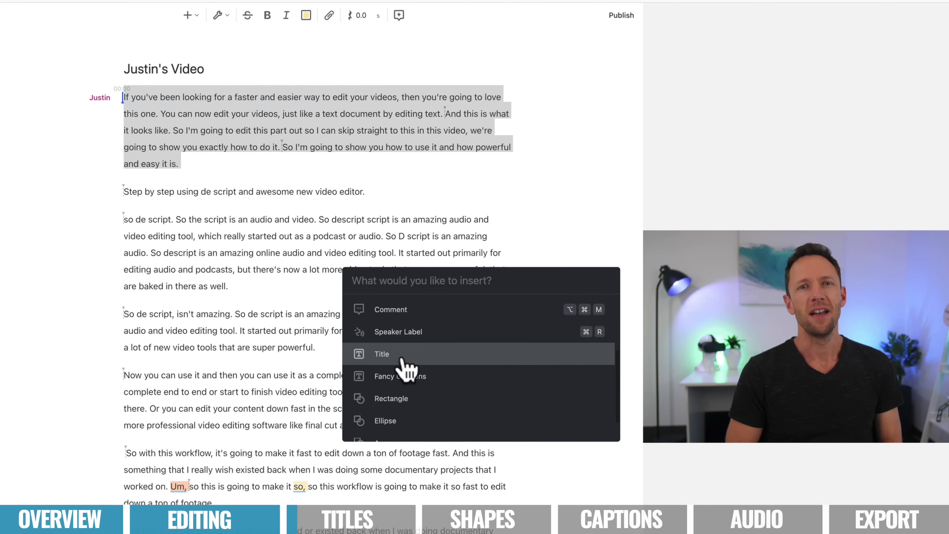
click(399, 357)
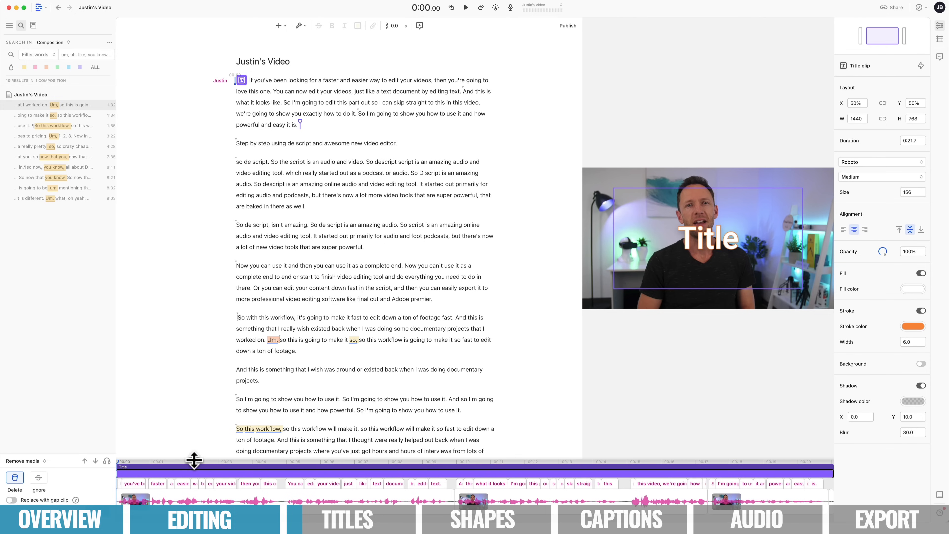
- Enlarge the timeline area and replace the placeholder title text on the video with the presenter's full name
drag(194, 460, 201, 351)
scroll(233, 397, right, 5)
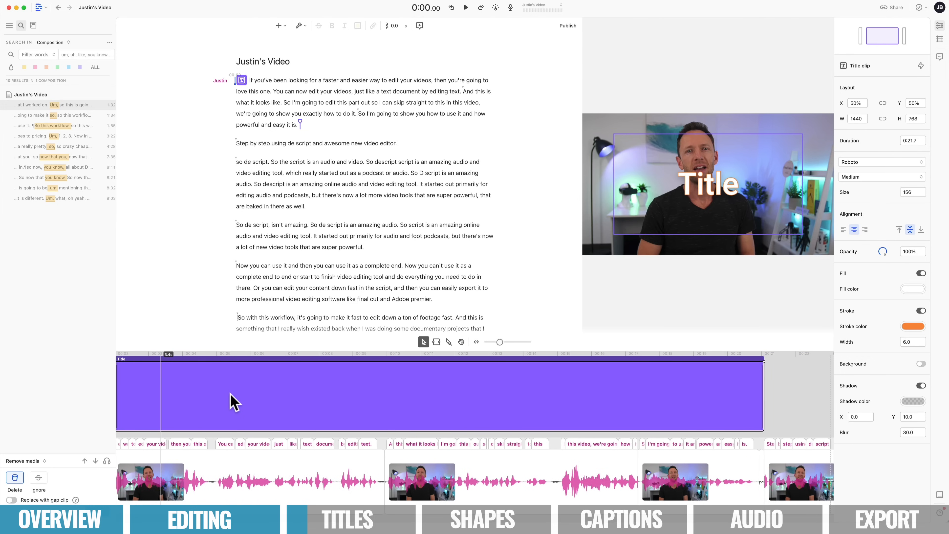
scroll(233, 402, left, 10)
scroll(233, 400, right, 10)
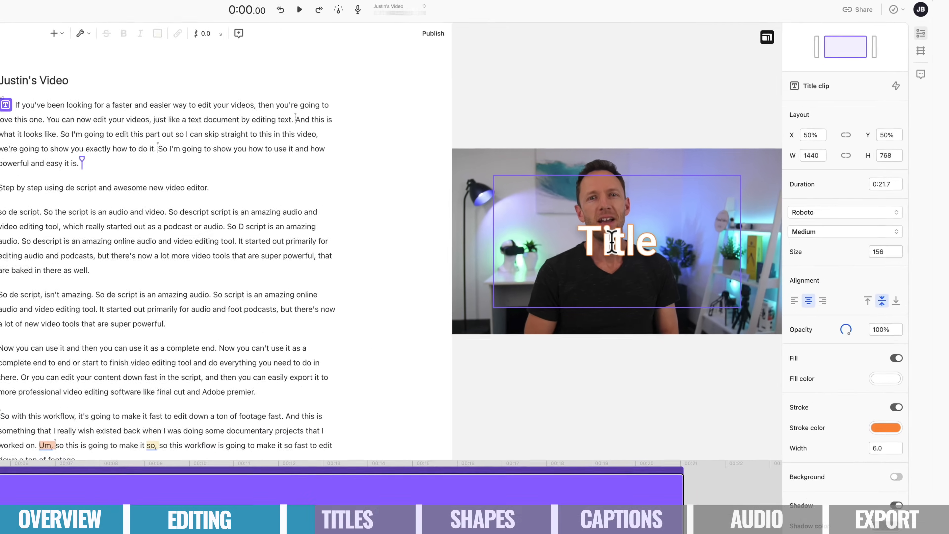
double_click(670, 206)
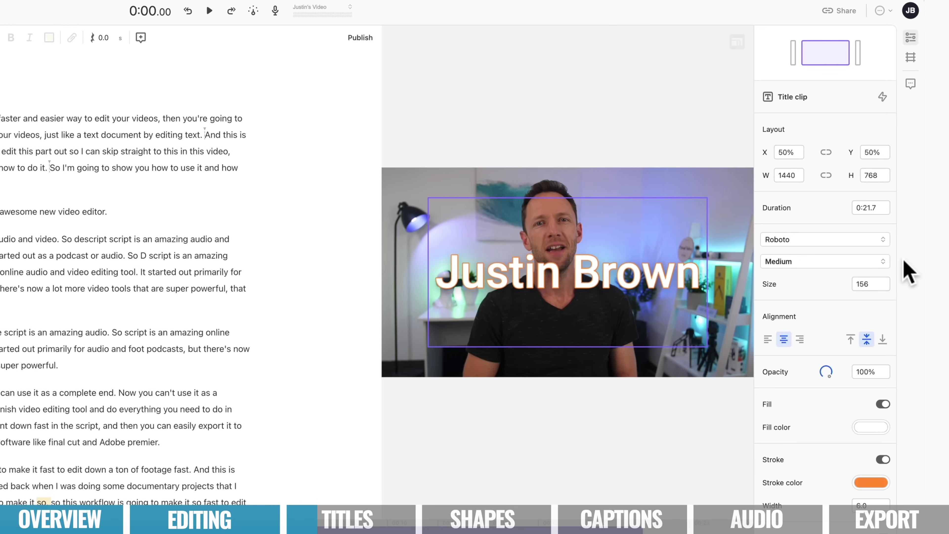
- Keep the title's font as Roboto and set its size to 70
double_click(688, 269)
drag(698, 271, 442, 272)
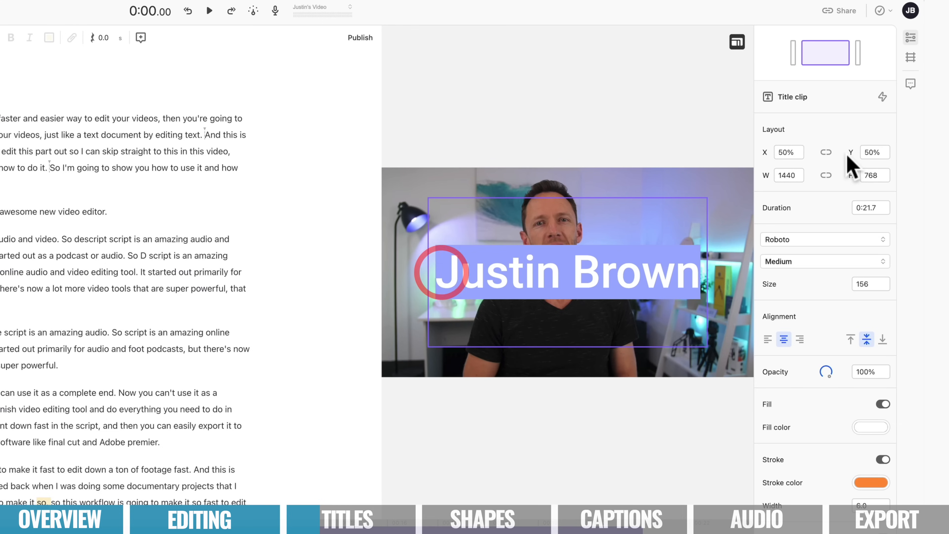
click(853, 241)
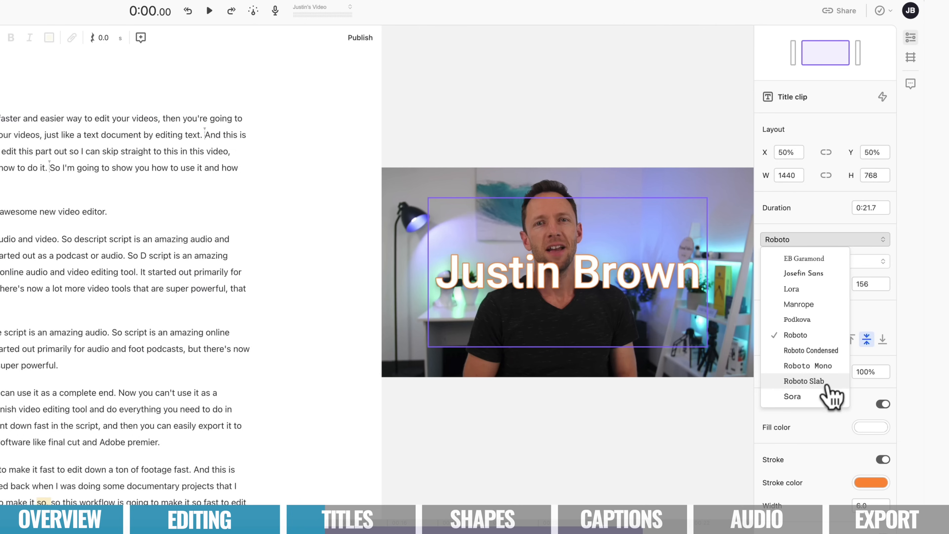
click(817, 336)
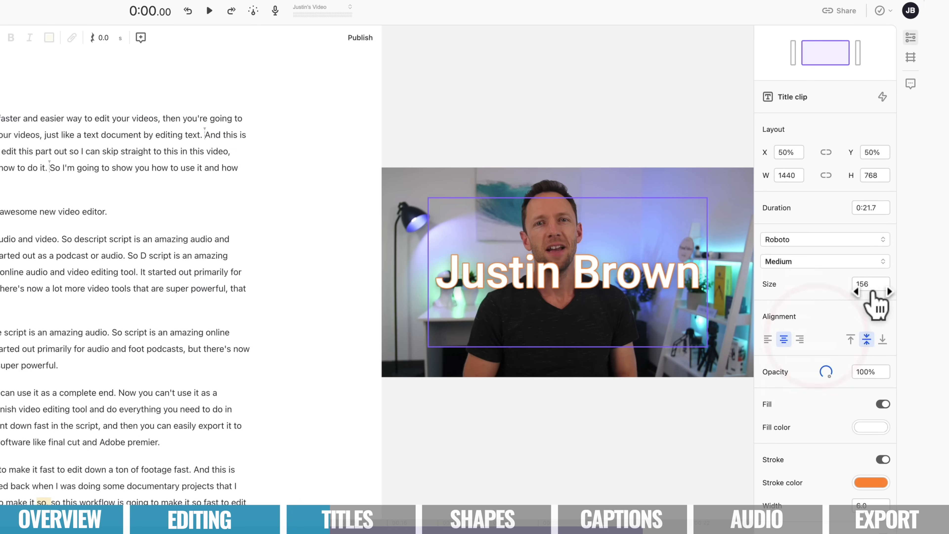
drag(875, 287, 846, 297)
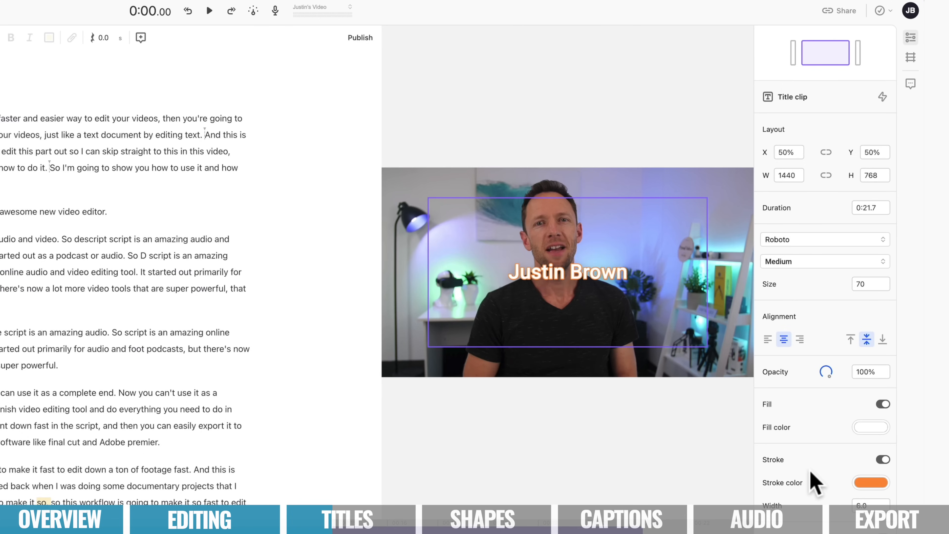
- Leave the title without stroke or background and position it at X 21%, Y 89%
click(882, 460)
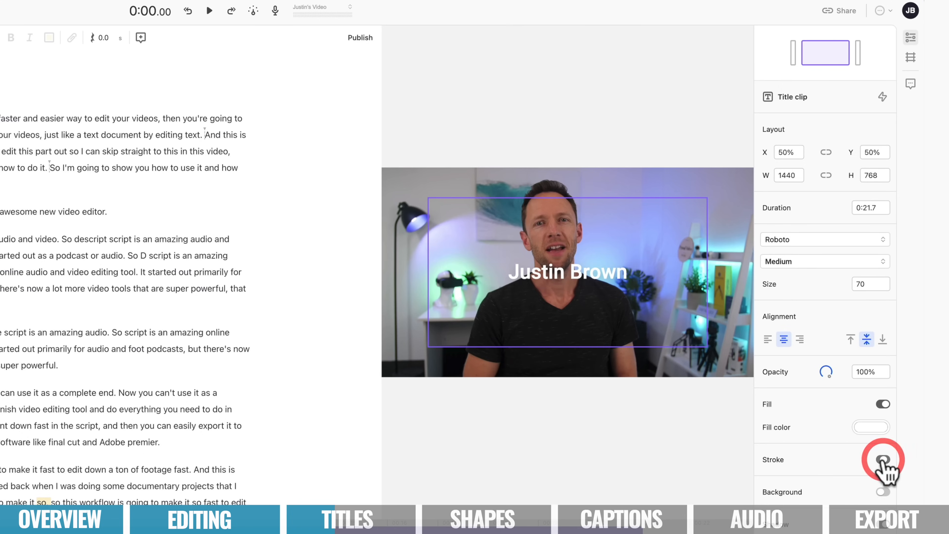
click(883, 438)
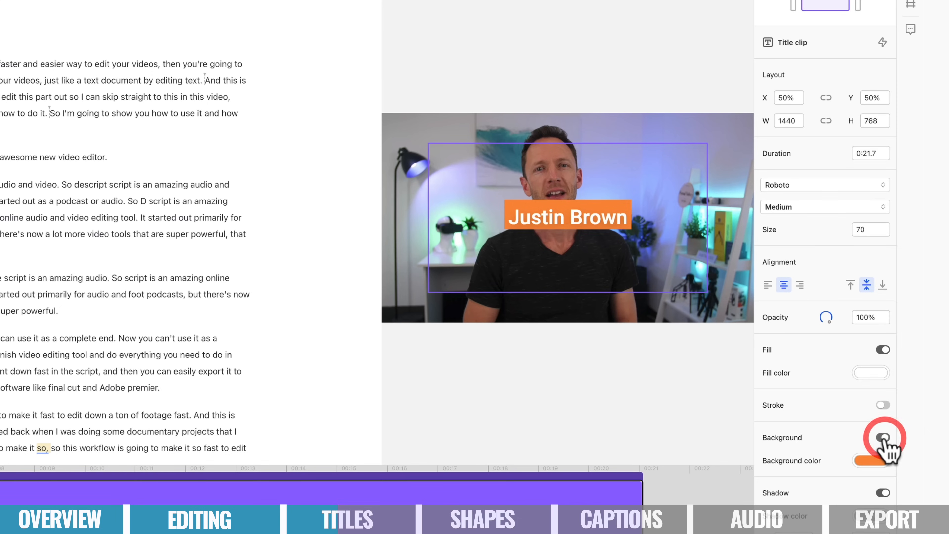
click(883, 438)
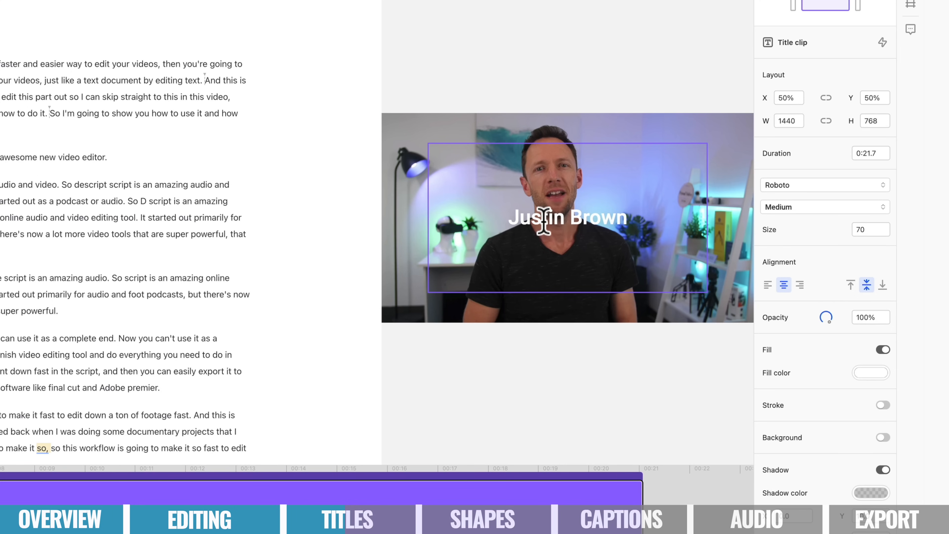
drag(874, 103, 920, 89)
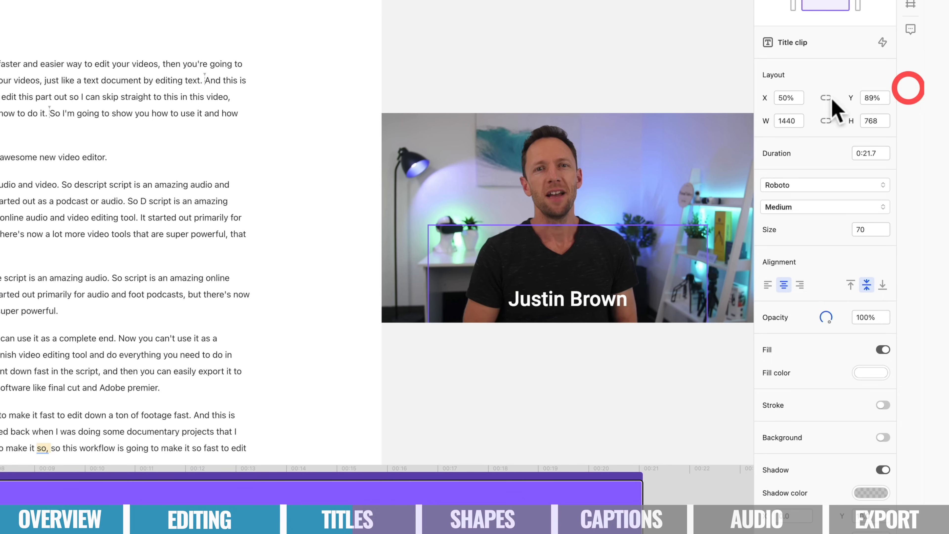
drag(788, 98, 627, 103)
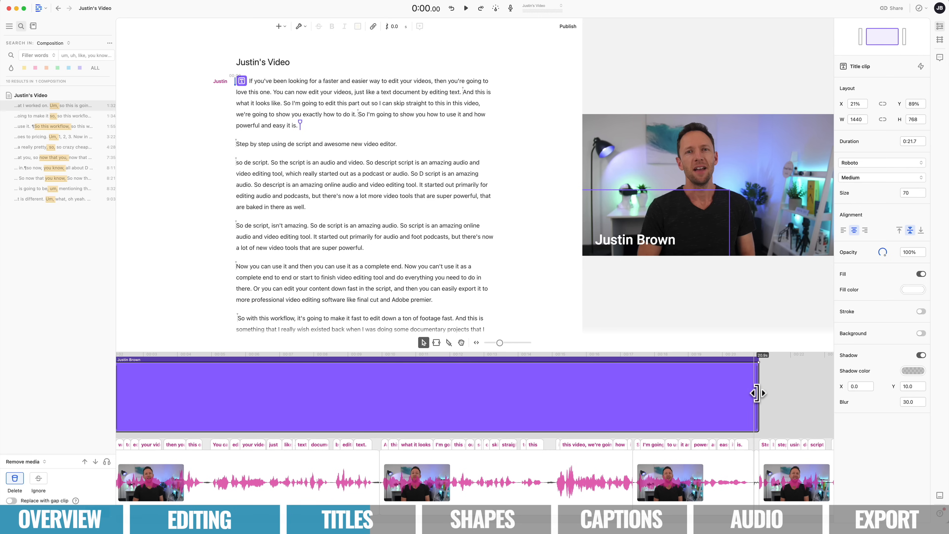
- Shorten the title clip to about 7.9 seconds and move it to start at "You can now edit your videos"
drag(759, 397, 312, 392)
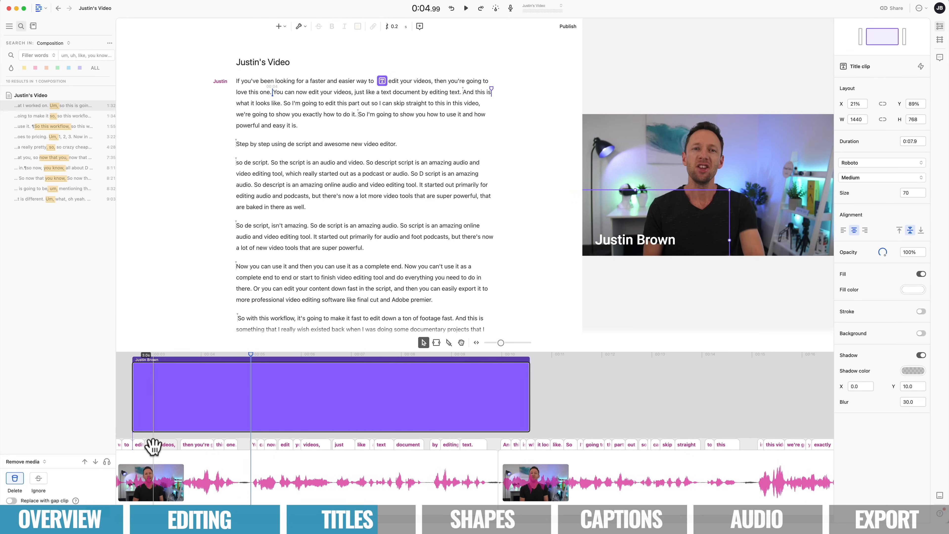
scroll(153, 447, down, 3)
drag(218, 381, 296, 371)
scroll(295, 377, up, 3)
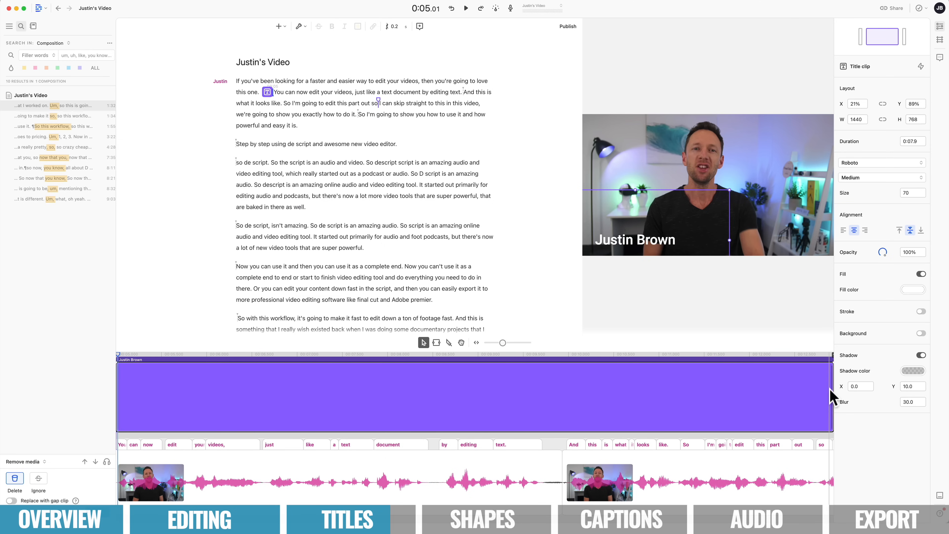
- Trim the title's end to just after "by editing text.", trying a longer end at "we're" in the transcript
mouse_move(832, 390)
mouse_down()
mouse_move(540, 381)
mouse_move(554, 385)
mouse_up()
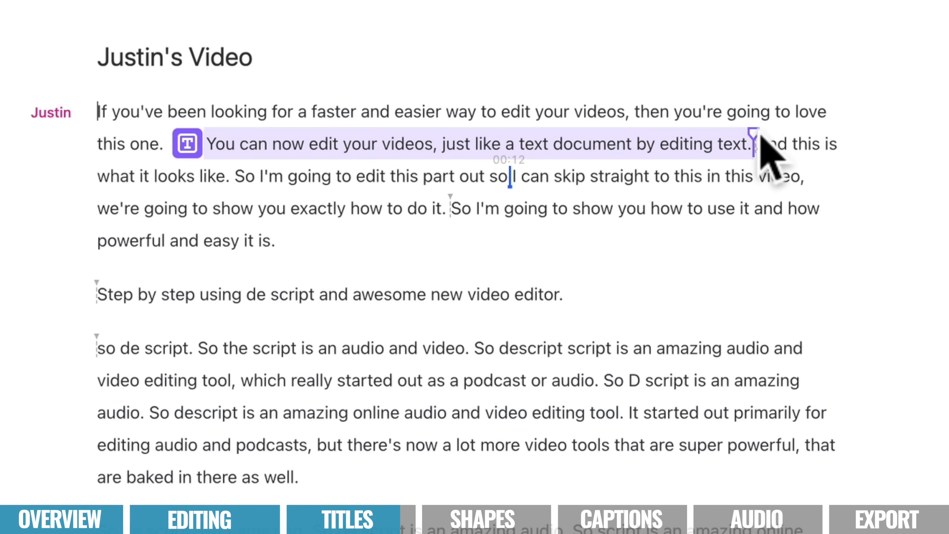
mouse_move(761, 135)
mouse_down()
mouse_move(784, 134)
mouse_move(824, 154)
mouse_move(842, 179)
mouse_up()
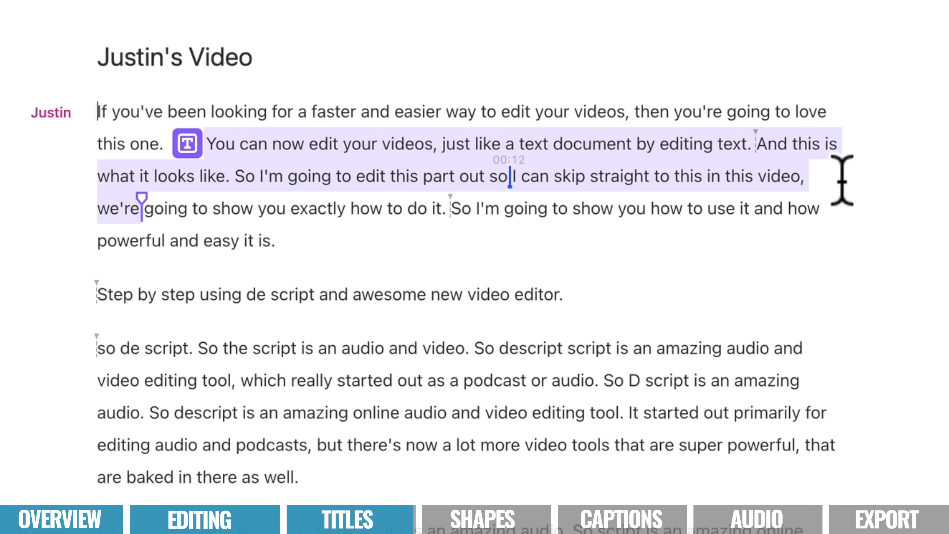
drag(842, 181, 748, 143)
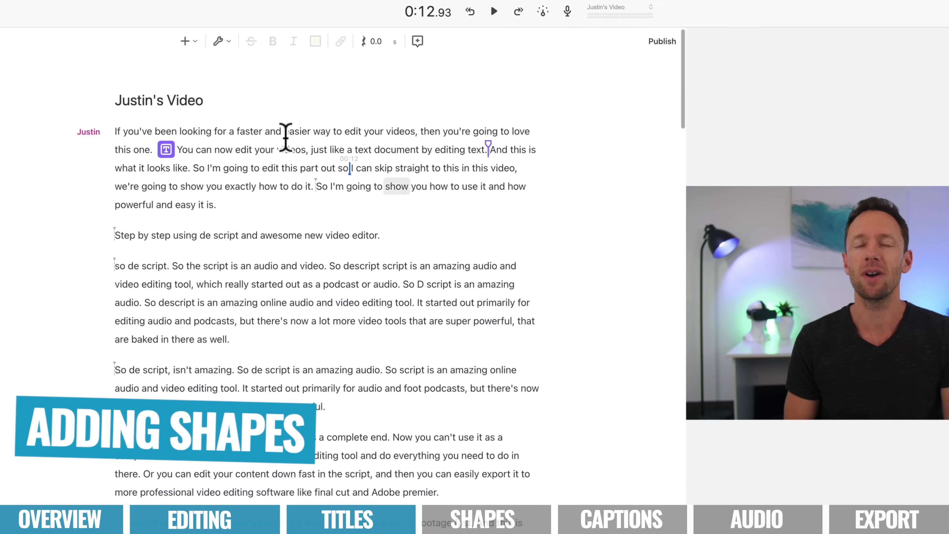
- Insert a Rectangle shape into the composition
click(195, 43)
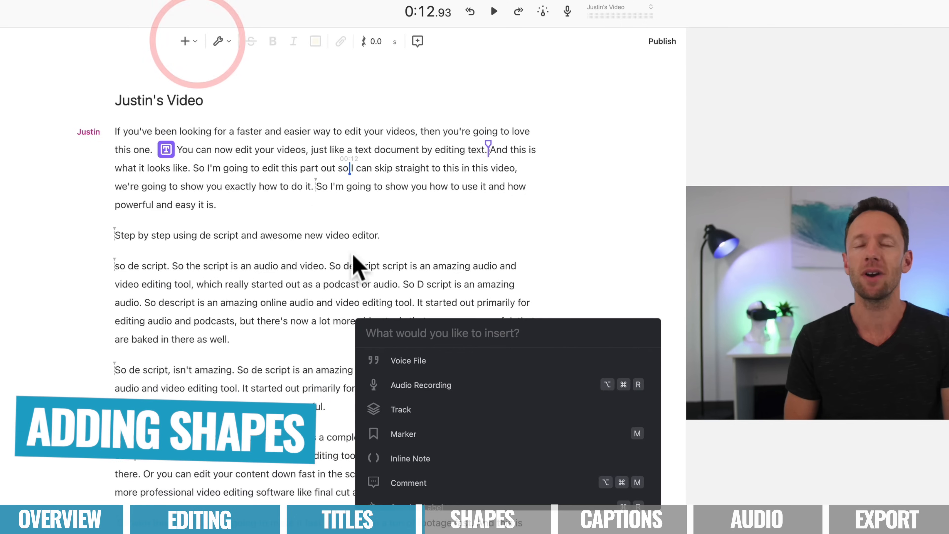
scroll(485, 449, down, 2)
scroll(484, 447, down, 2)
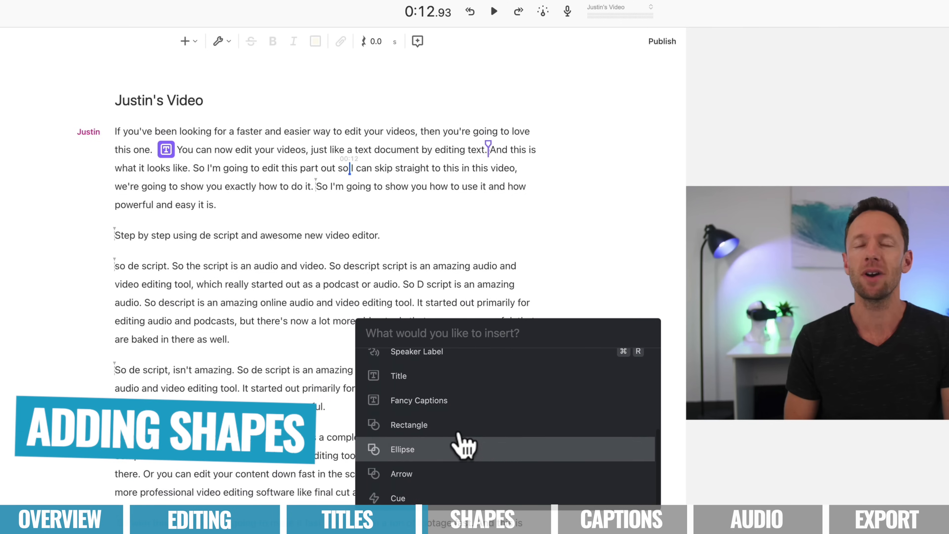
click(442, 426)
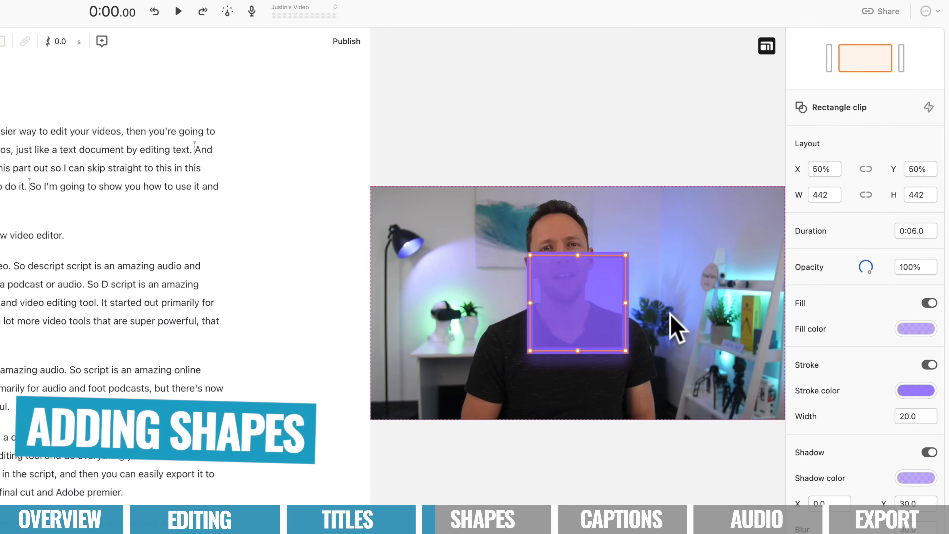
- Resize the rectangle into a band across the full video width, about 2101 wide and 190 high, at Y 71%
drag(577, 255, 579, 334)
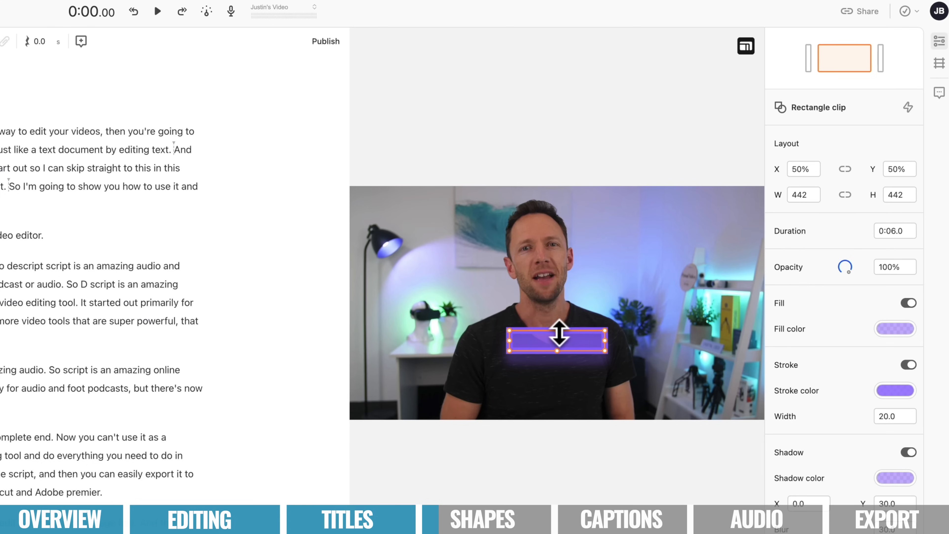
drag(509, 340, 329, 361)
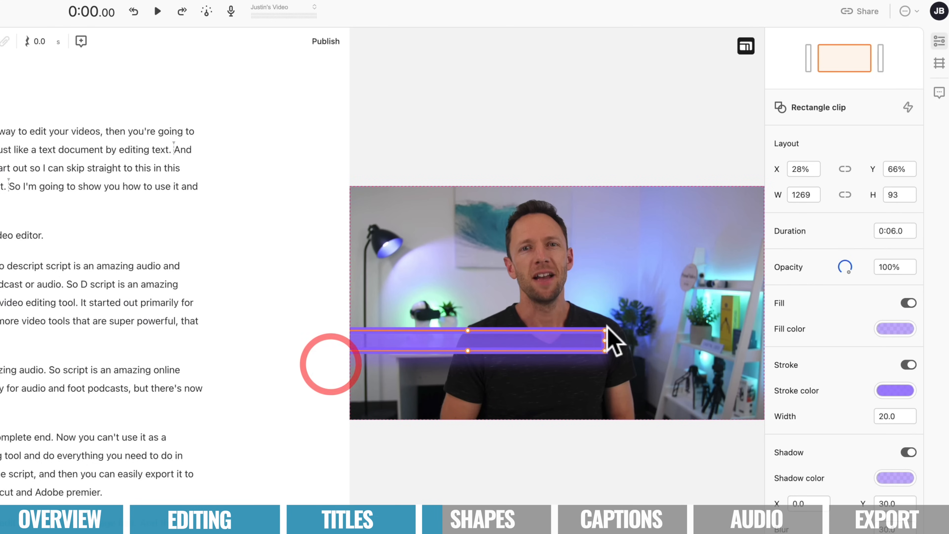
drag(643, 343, 788, 354)
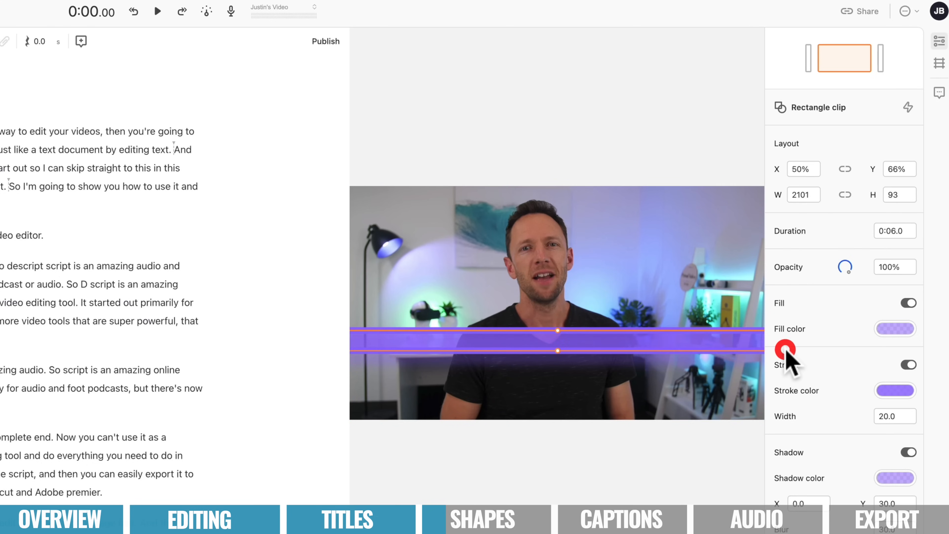
drag(559, 351, 555, 371)
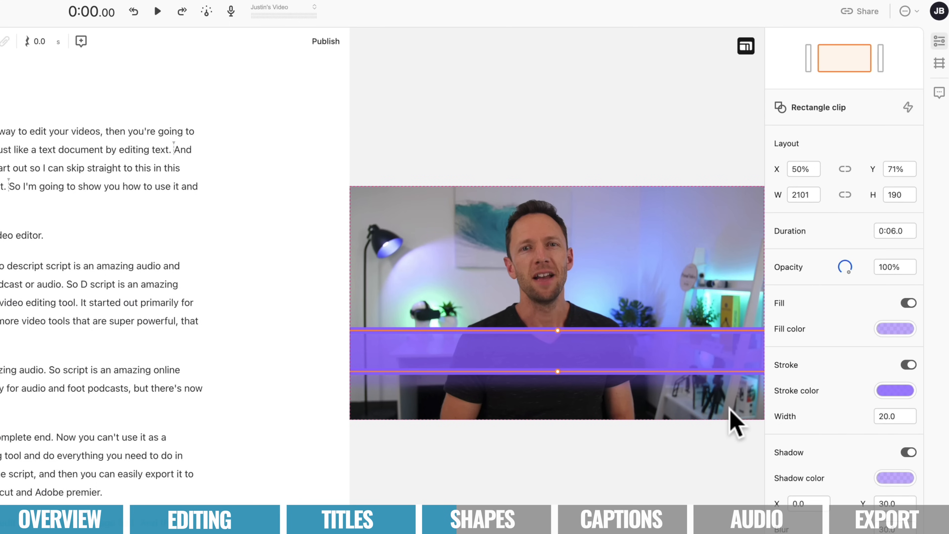
- Give the rectangle a solid light-blue fill without shadow or stroke and move it to the video's lower edge at Y 91%
click(900, 331)
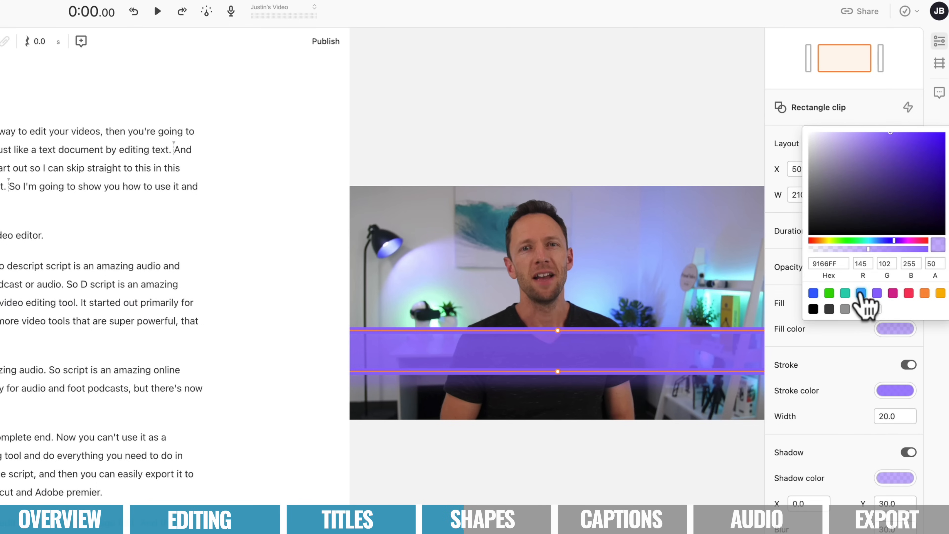
click(861, 293)
click(904, 445)
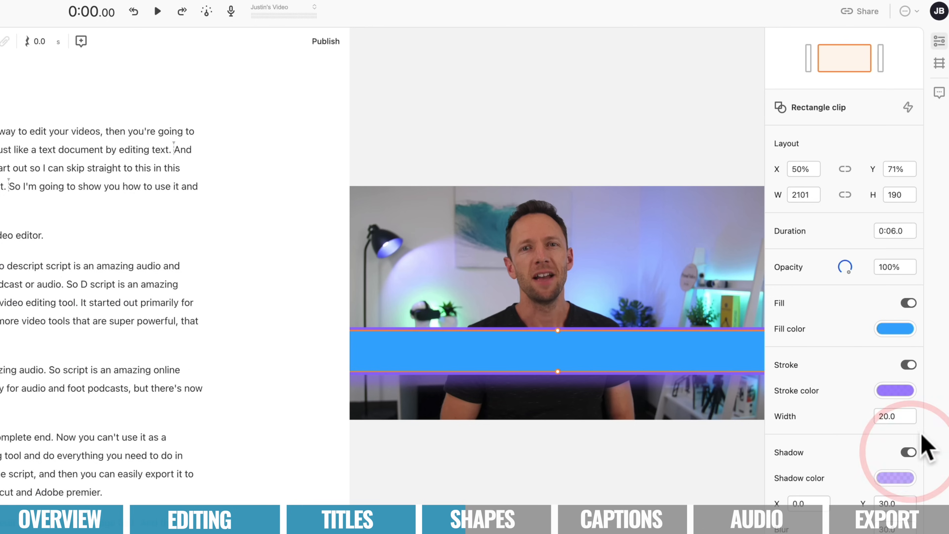
click(909, 452)
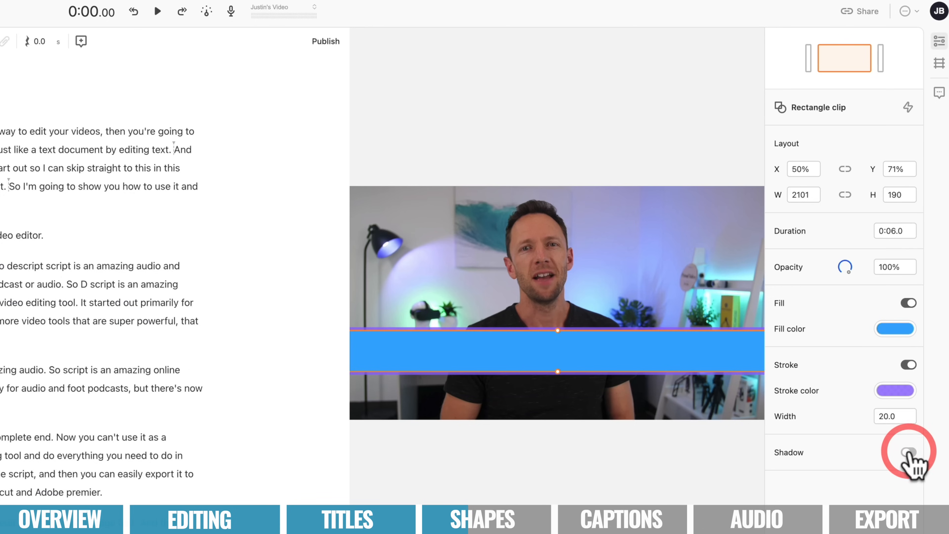
click(908, 365)
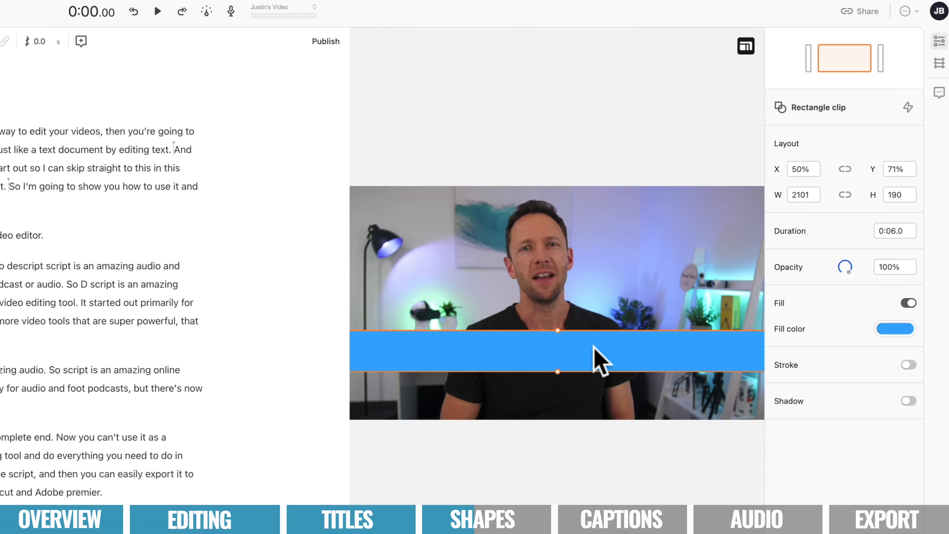
drag(594, 345, 591, 393)
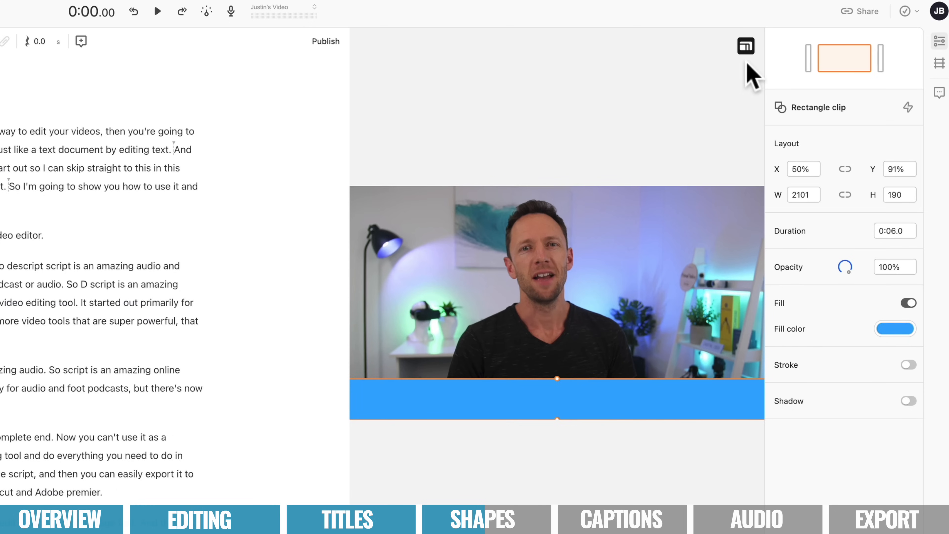
- Set the composition's orientation to Square (1:1) and enlarge the blue rectangle to 266 high, filling the black area below the footage
click(745, 49)
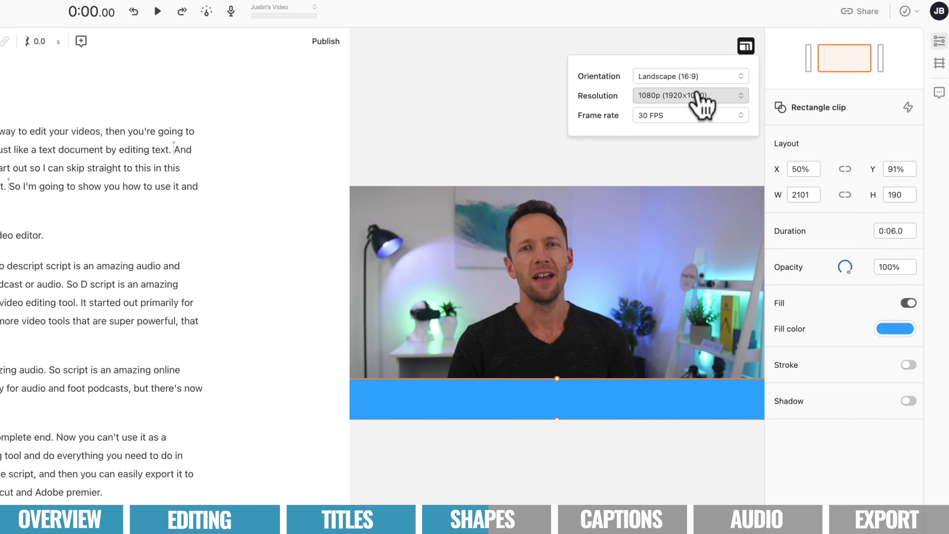
click(701, 77)
click(712, 144)
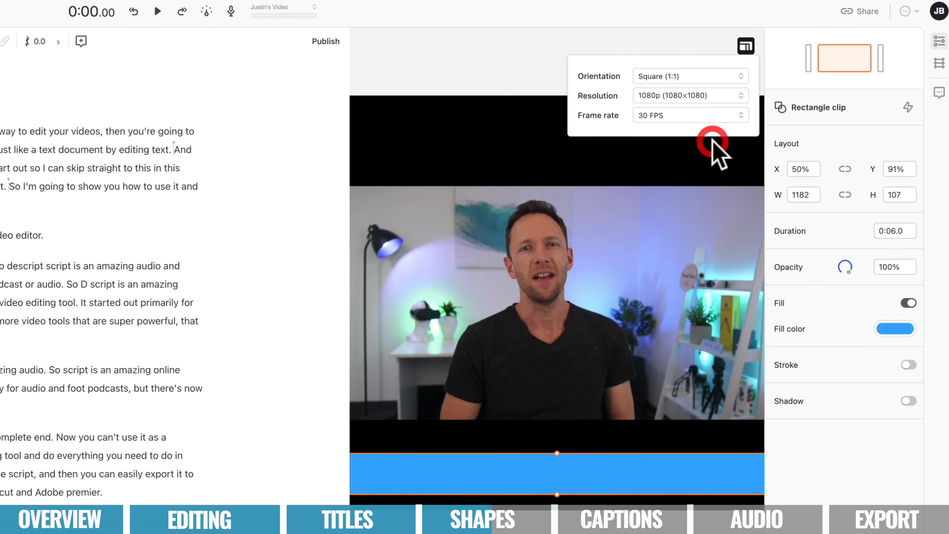
click(456, 71)
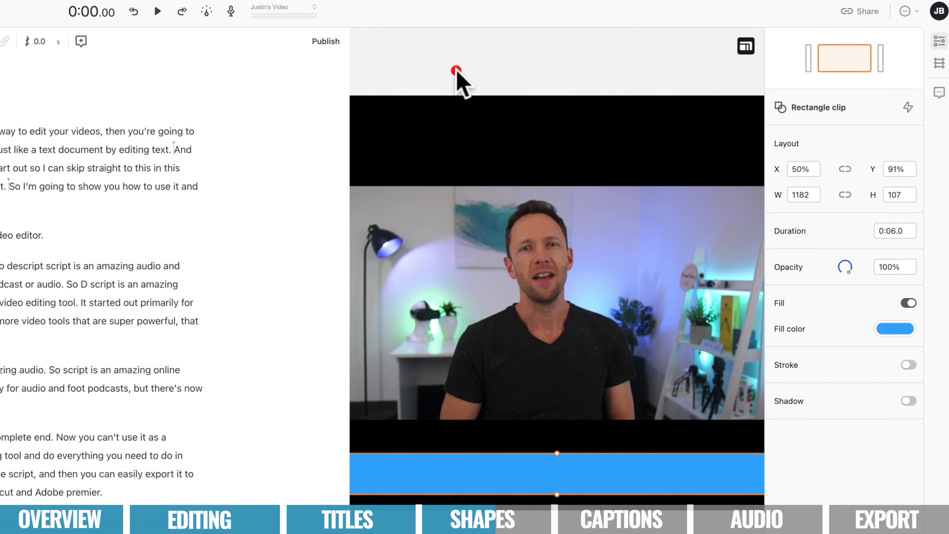
drag(557, 456, 557, 416)
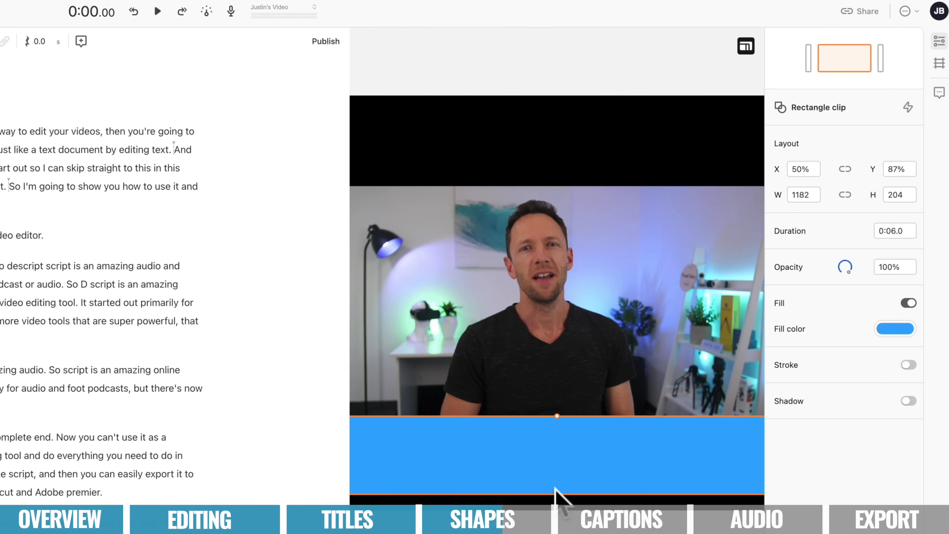
drag(558, 494, 559, 518)
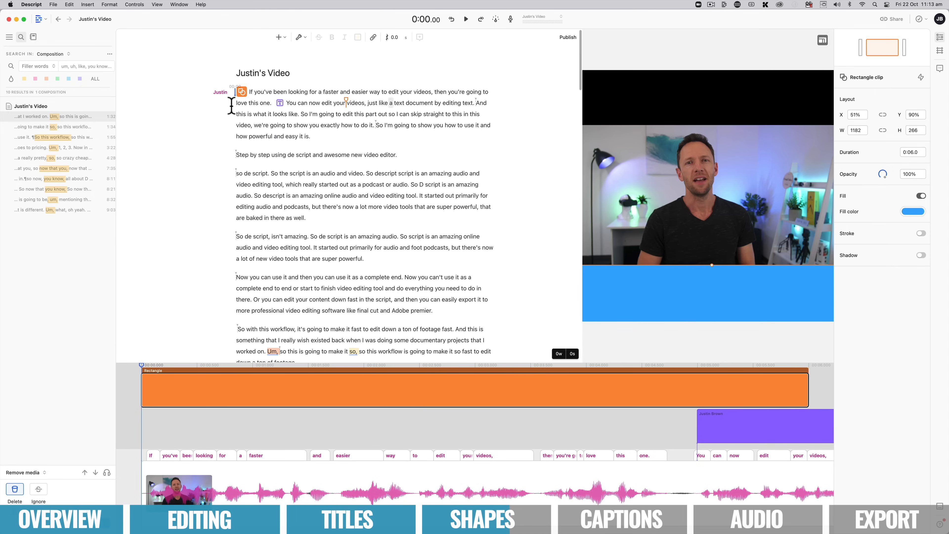
- Insert a second Rectangle and move it up to cover the black area above the footage
click(279, 37)
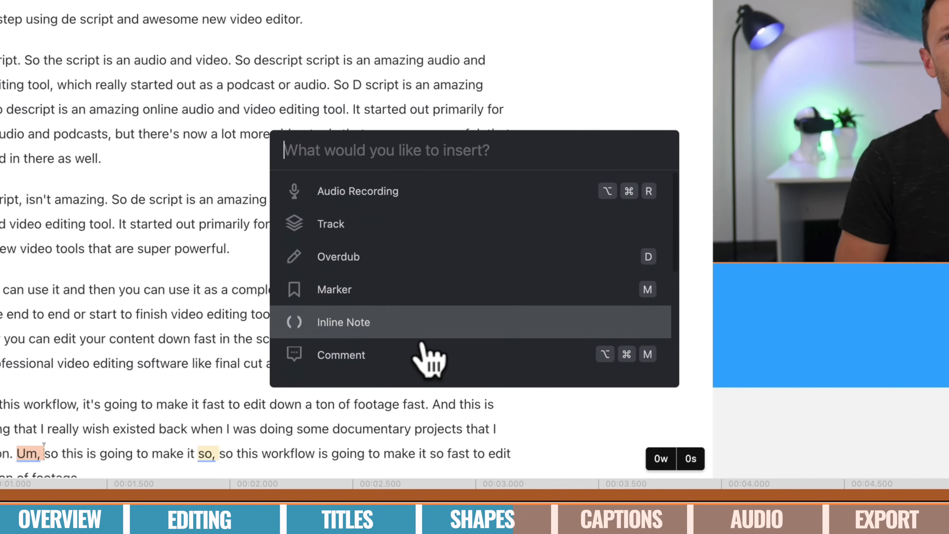
scroll(453, 310, down, 3)
click(402, 298)
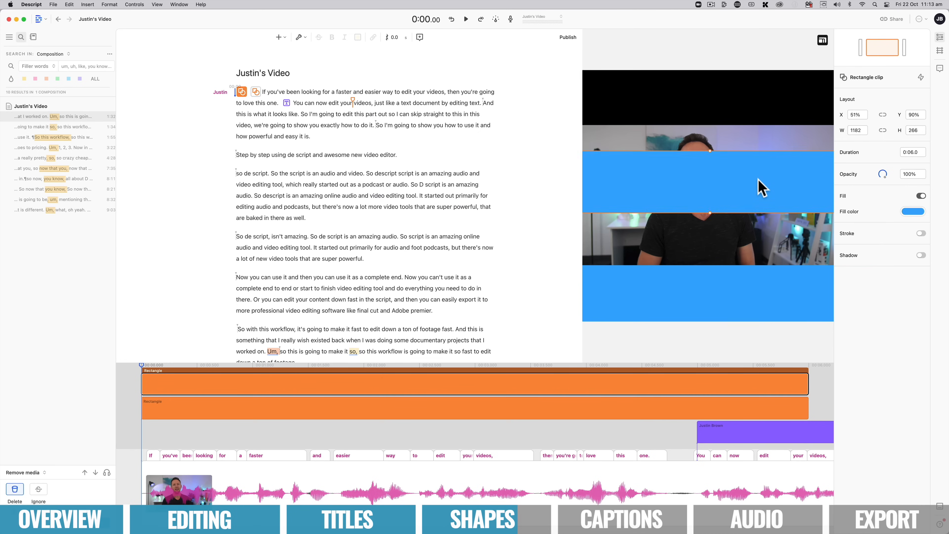
drag(762, 187, 756, 108)
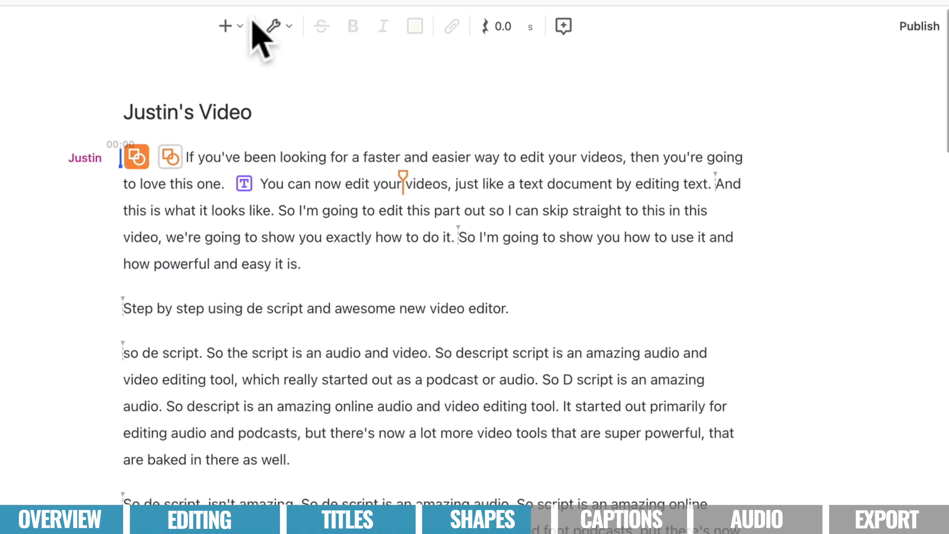
- Insert a title reading "HOW TO EDIT FASTER" and center it on the upper blue band at X 50%, Y 12%
click(278, 37)
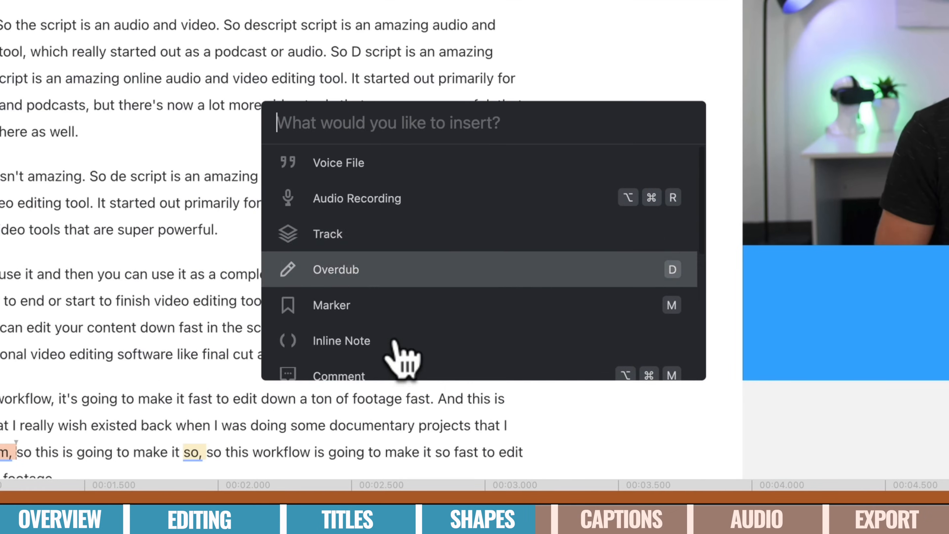
scroll(395, 359, down, 5)
click(351, 265)
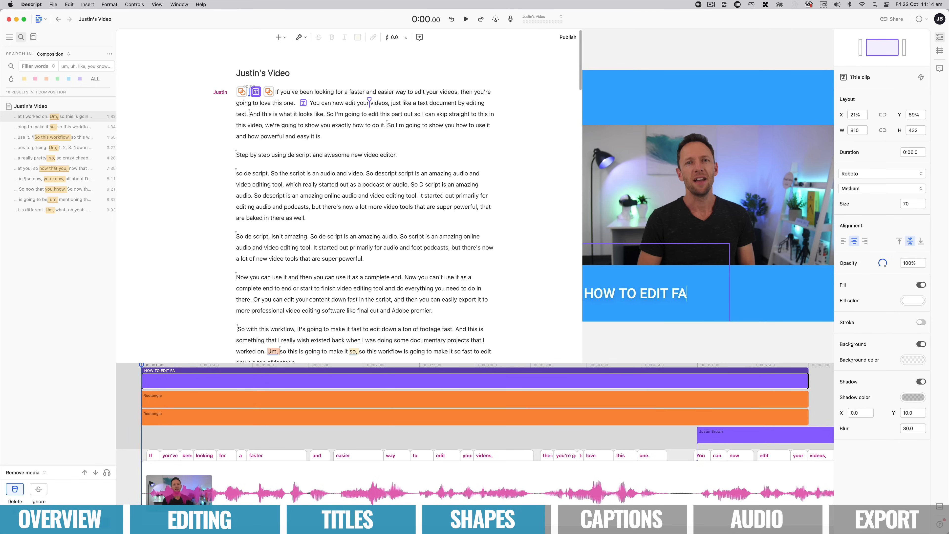
text(STER)
drag(717, 288, 729, 125)
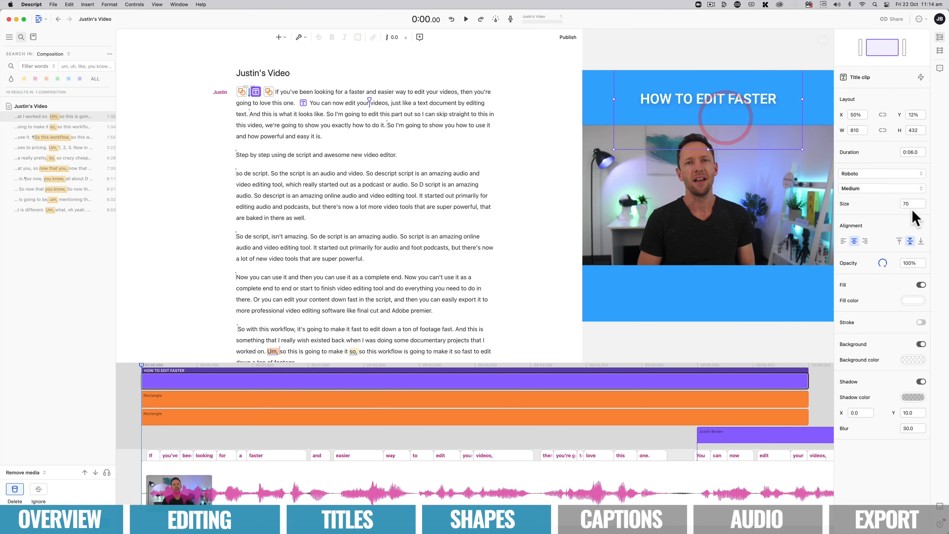
- Enlarge the "HOW TO EDIT FASTER" text and widen its box so the title spans the upper band on one line
drag(907, 207, 911, 208)
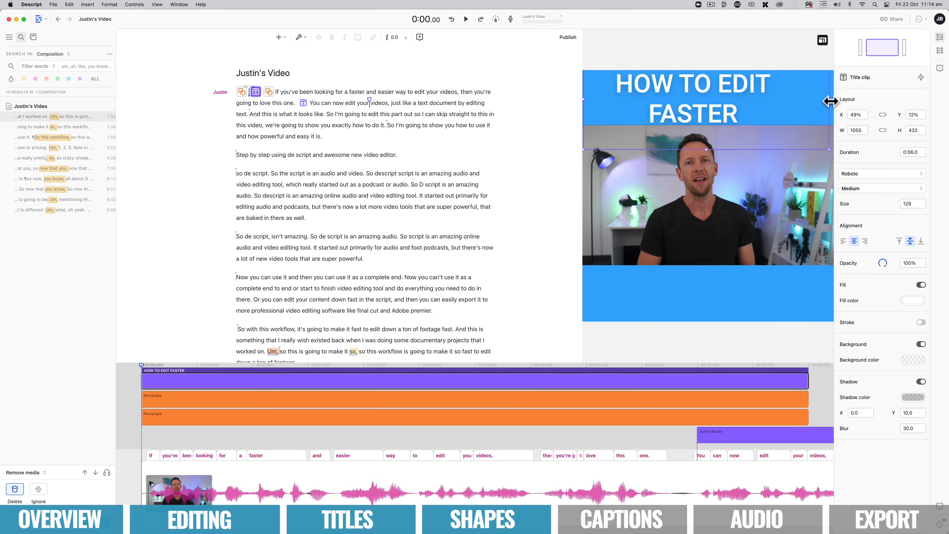
drag(831, 102, 836, 104)
drag(911, 208, 896, 209)
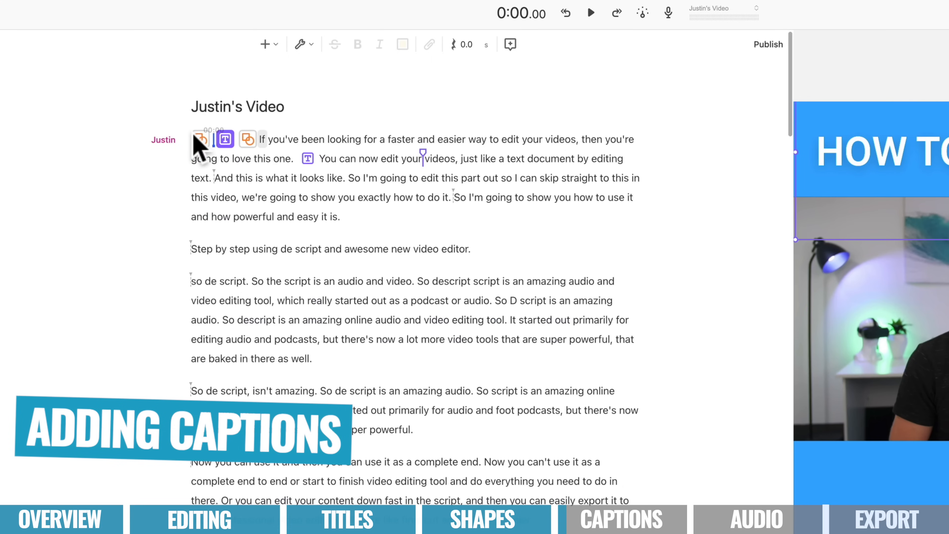
- Insert Fancy Captions at the very start of the transcript
click(198, 138)
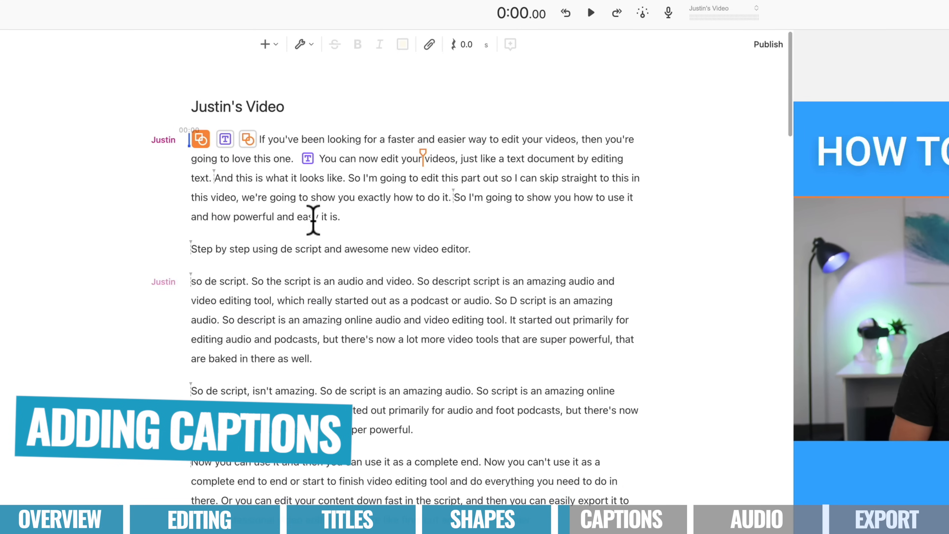
click(265, 45)
scroll(407, 323, down, 5)
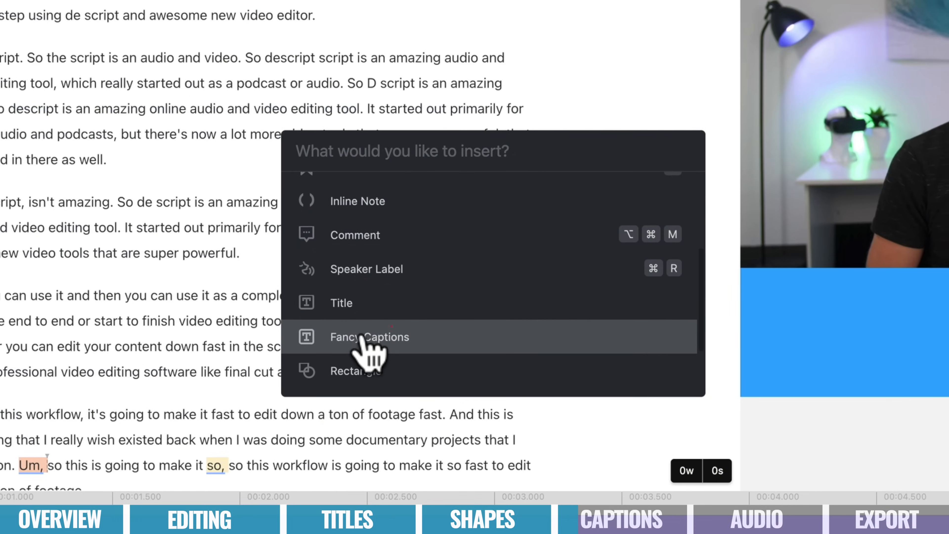
click(360, 336)
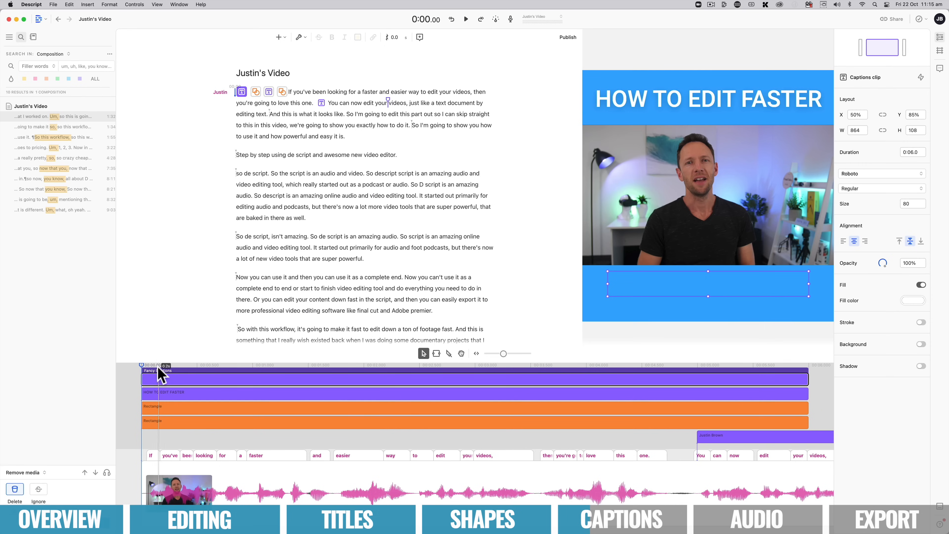
- Preview the captions over the opening sentence and lower the caption box slightly to Y 88%
click(104, 231)
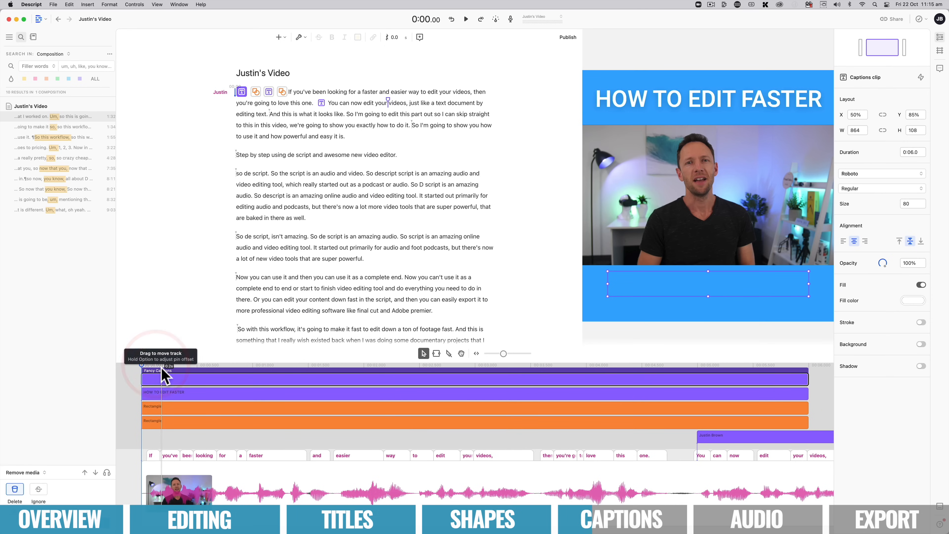
click(253, 376)
click(307, 377)
click(324, 378)
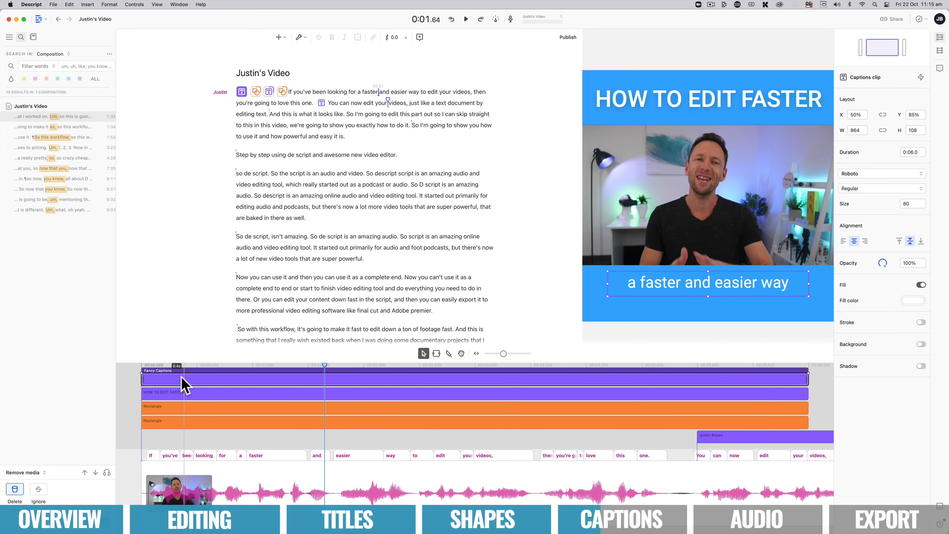
click(164, 374)
key(space)
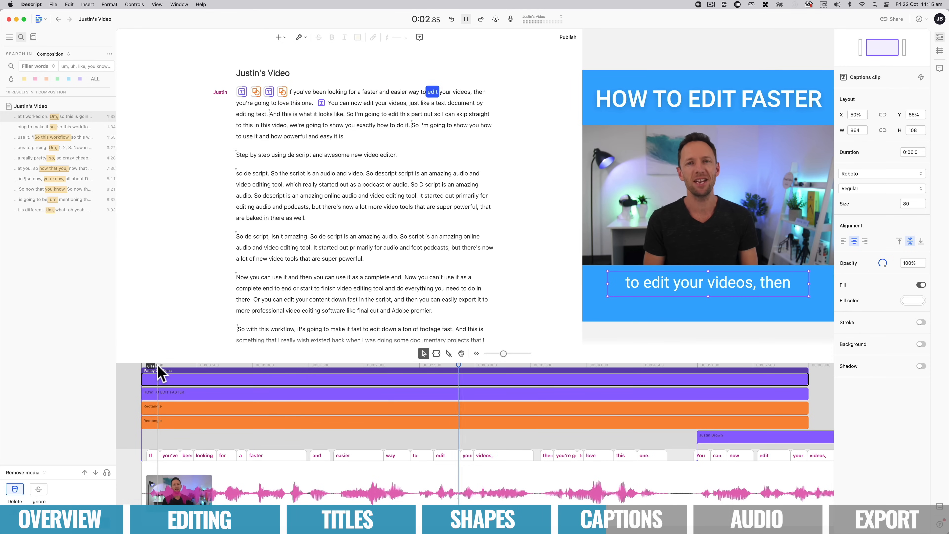
key(space)
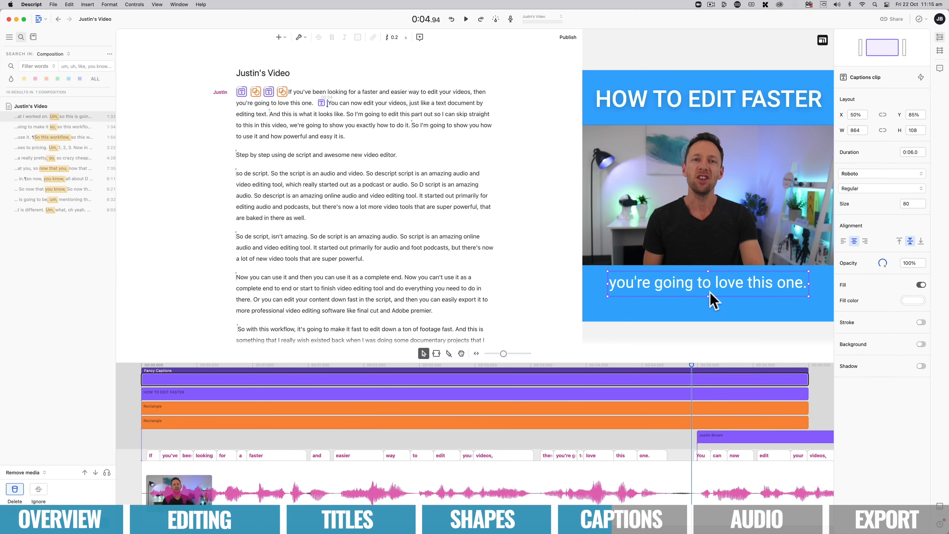
drag(708, 292, 706, 300)
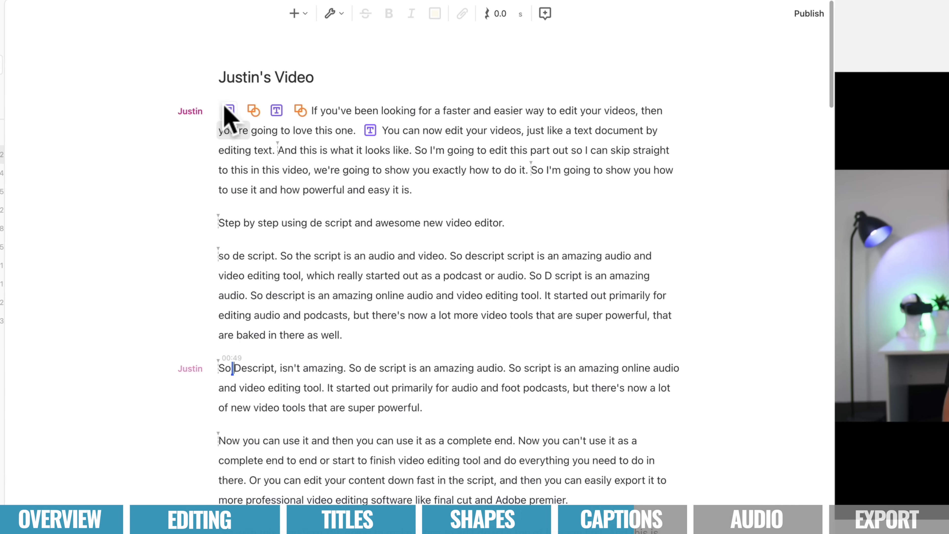
- Extend both rectangles and the "HOW TO EDIT FASTER" title to about 1:45, and stretch the Fancy Captions clip to the composition's end
click(224, 108)
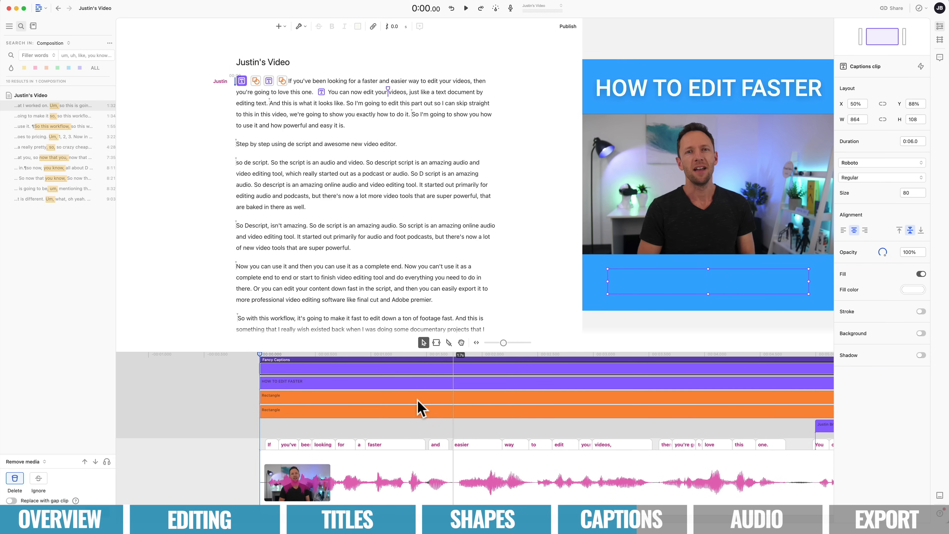
scroll(424, 422, down, 5)
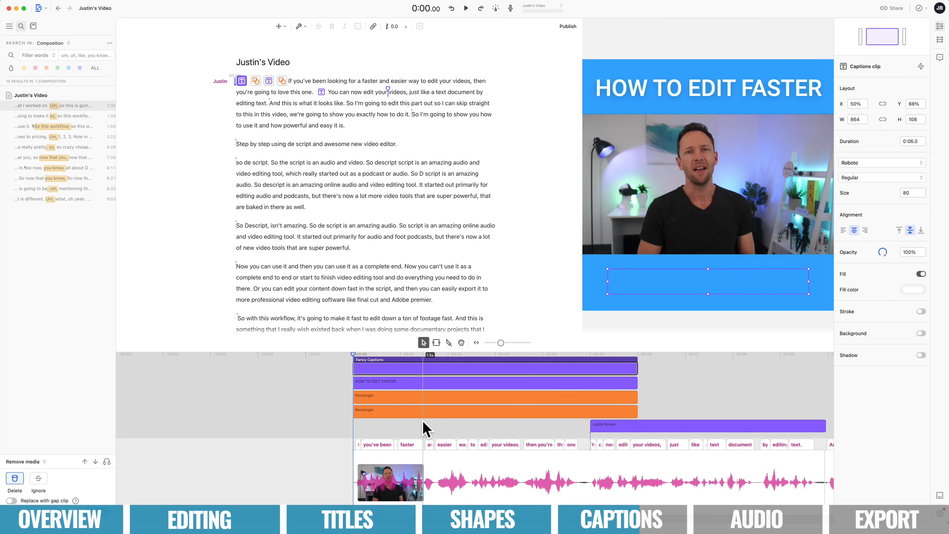
scroll(424, 421, down, 8)
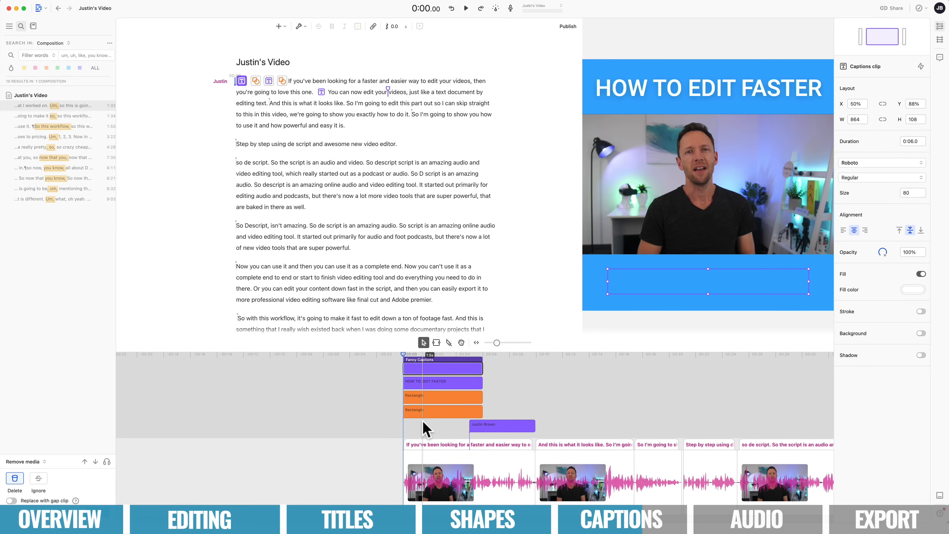
drag(497, 343, 492, 342)
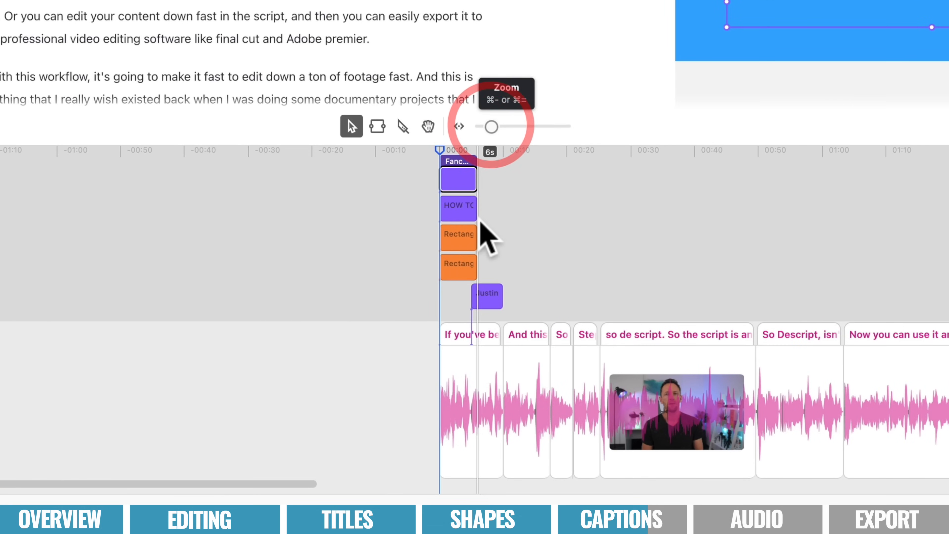
drag(474, 267, 945, 268)
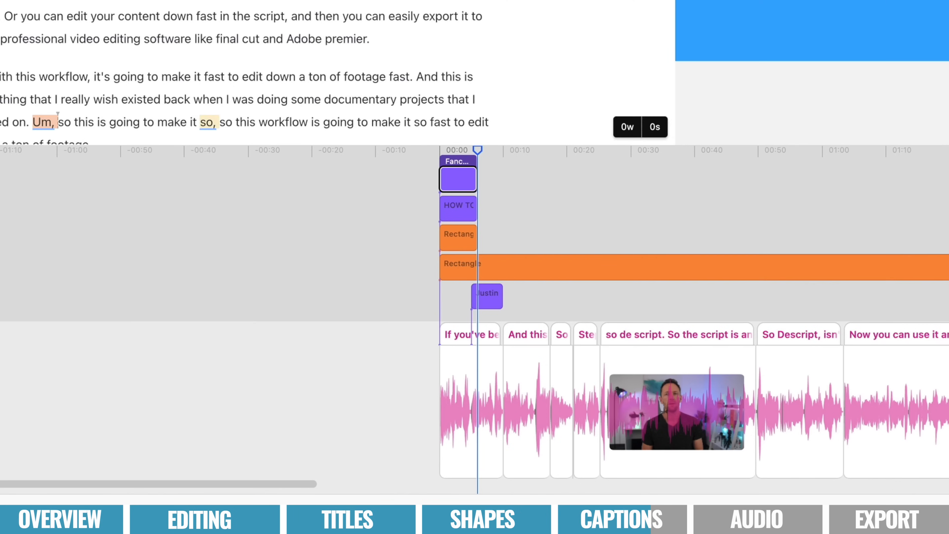
drag(477, 235, 946, 237)
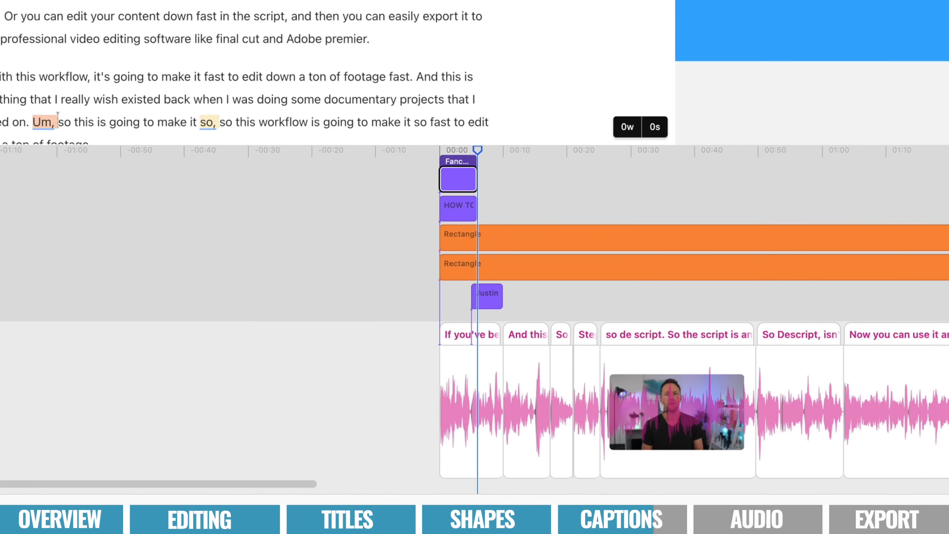
drag(475, 206, 946, 205)
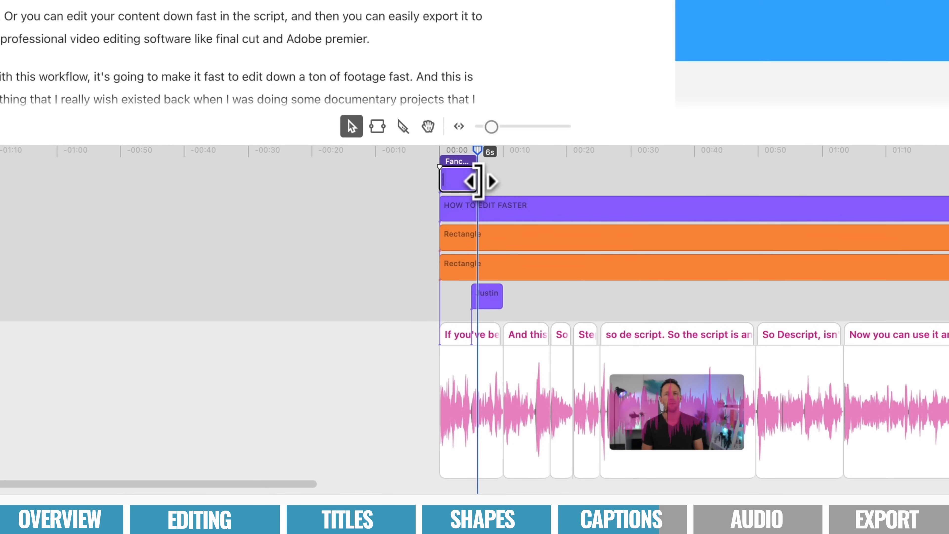
drag(479, 182, 945, 181)
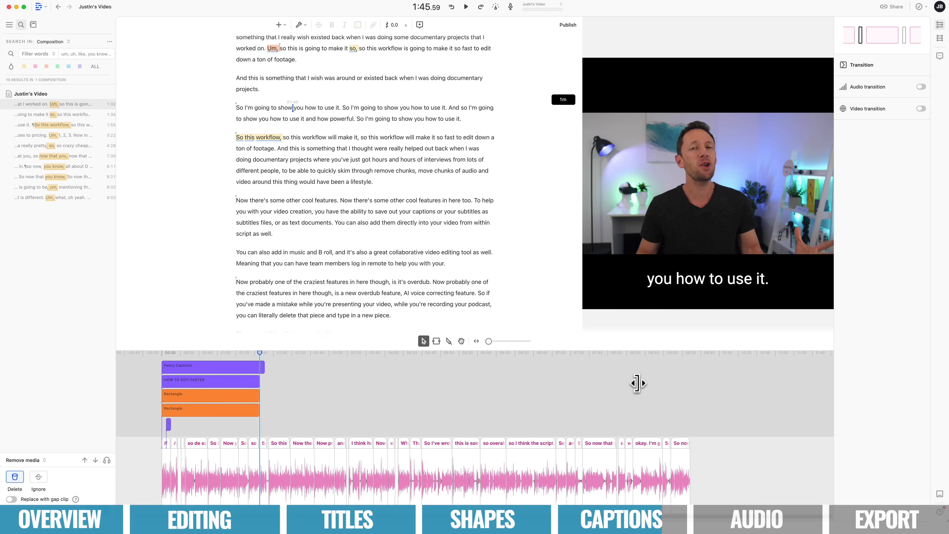
drag(636, 383, 689, 380)
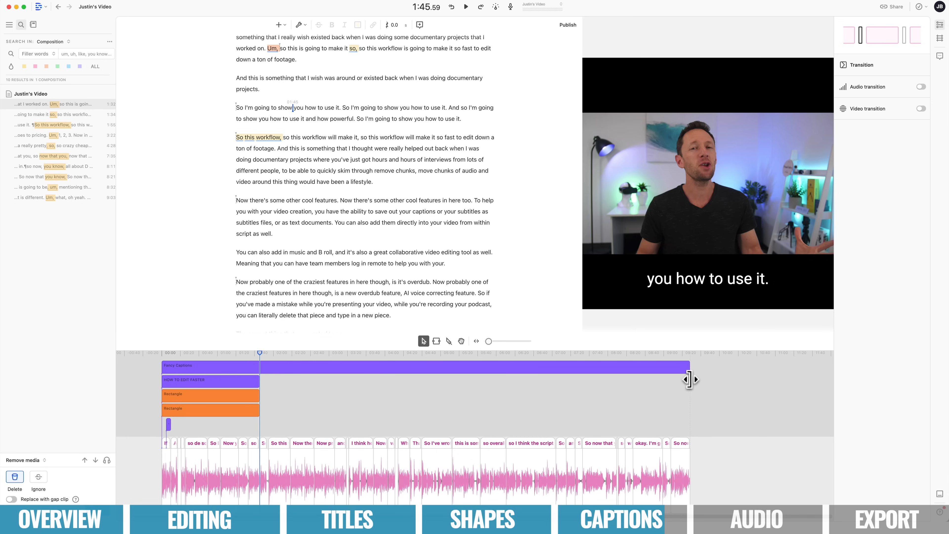
- Stretch the "HOW TO EDIT FASTER" title and both rectangles to the composition's end and scrub through to check the layout
drag(259, 381, 667, 401)
drag(668, 400, 689, 400)
drag(259, 395, 705, 403)
drag(706, 403, 689, 401)
drag(259, 410, 280, 410)
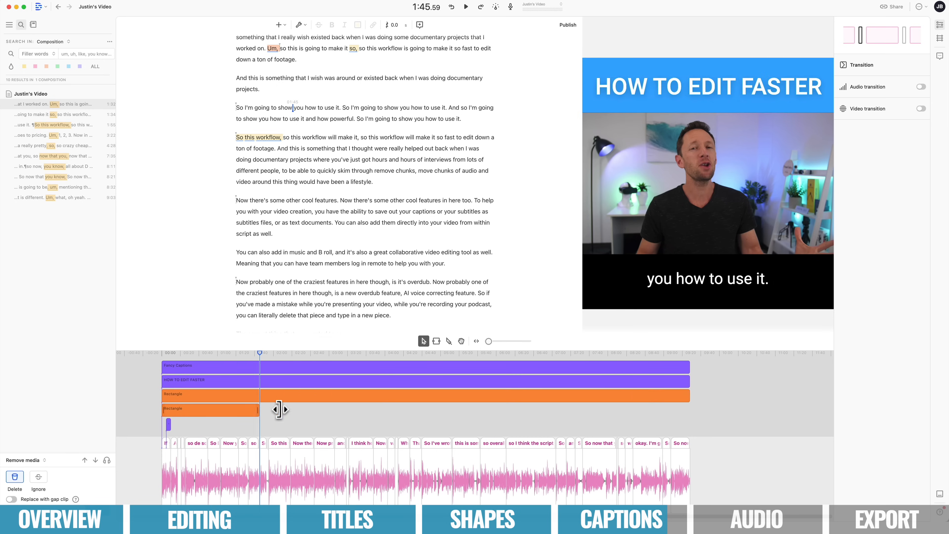
drag(260, 353, 492, 352)
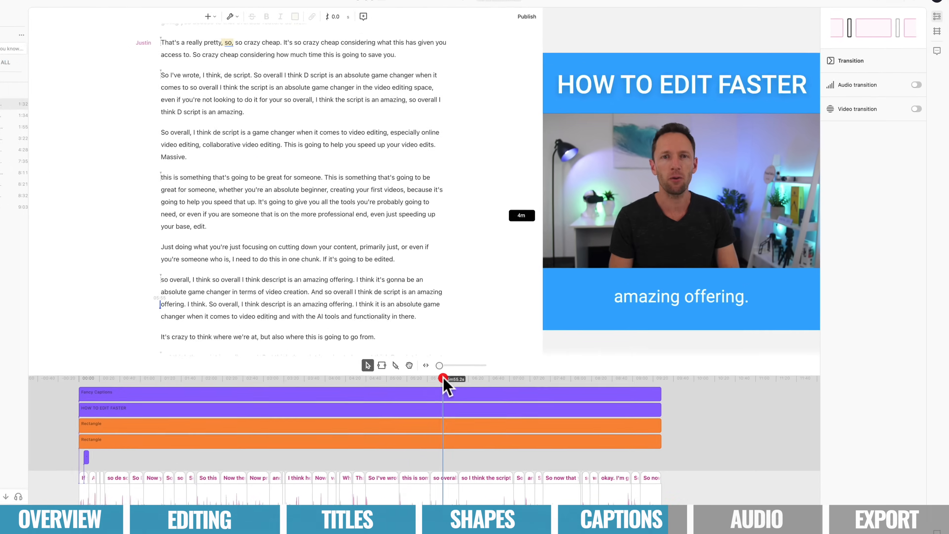
drag(445, 380, 594, 379)
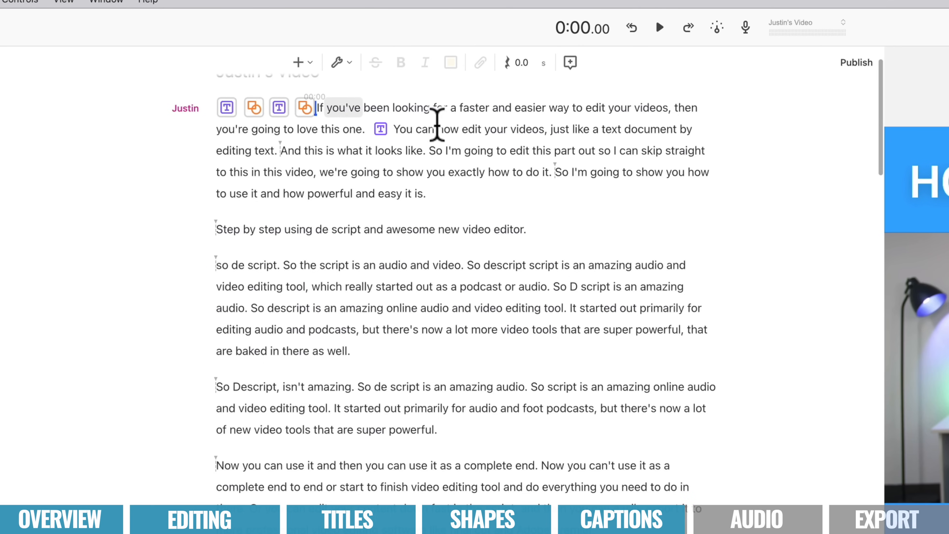
- Add the Studio Sound effect to the opening video clip
click(325, 109)
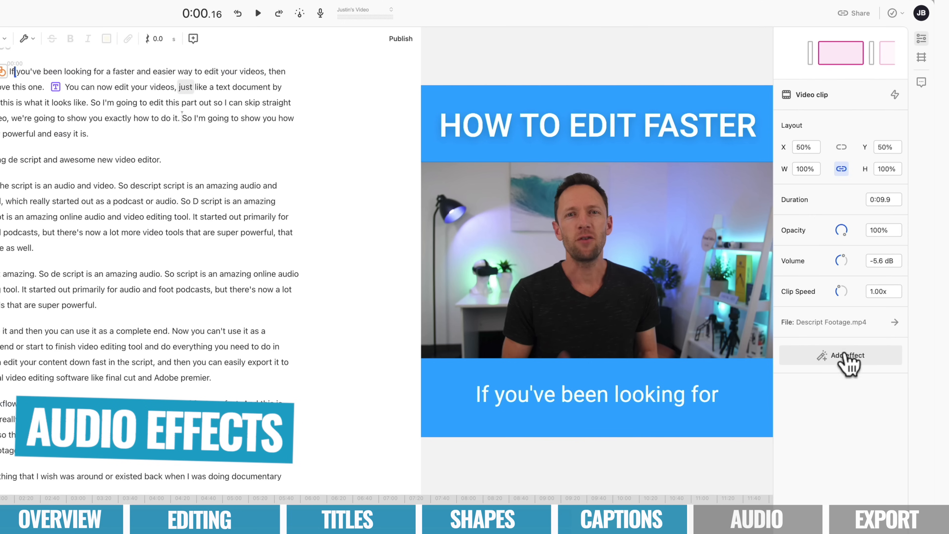
click(867, 360)
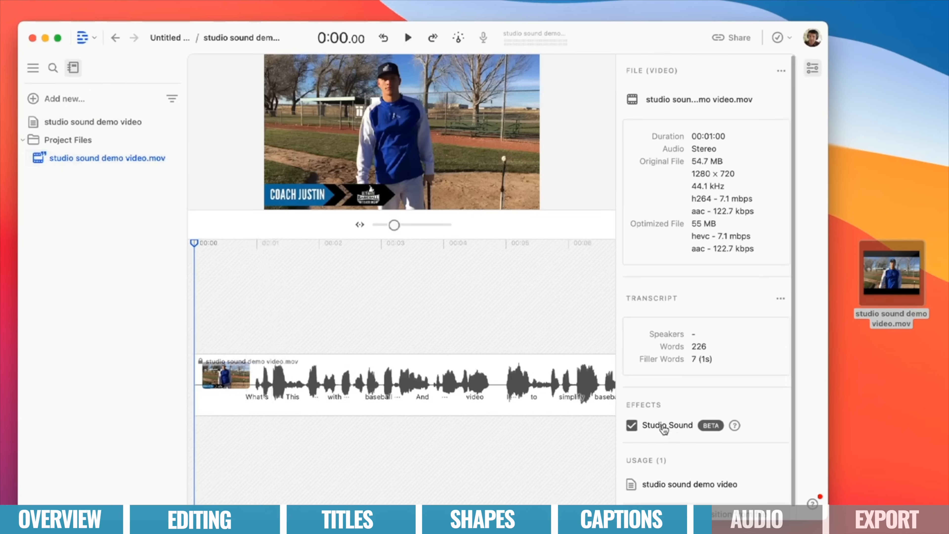
- Play the studio sound demo video while switching Studio Sound off and on to compare the audio
click(634, 427)
key(space)
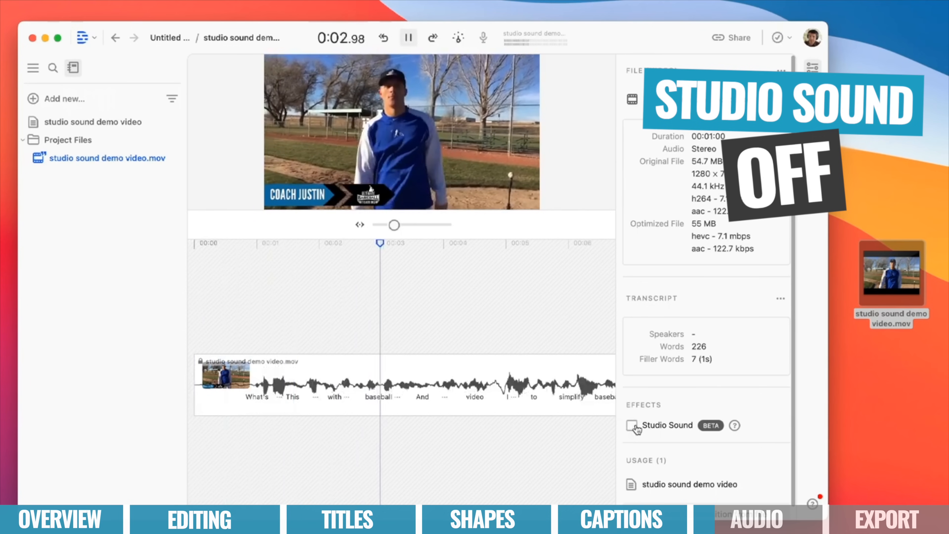
click(634, 427)
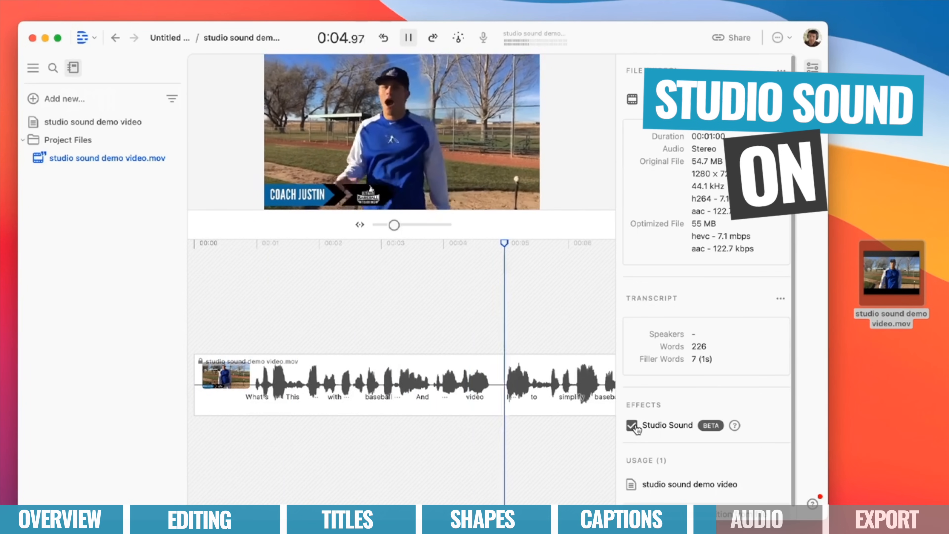
click(634, 427)
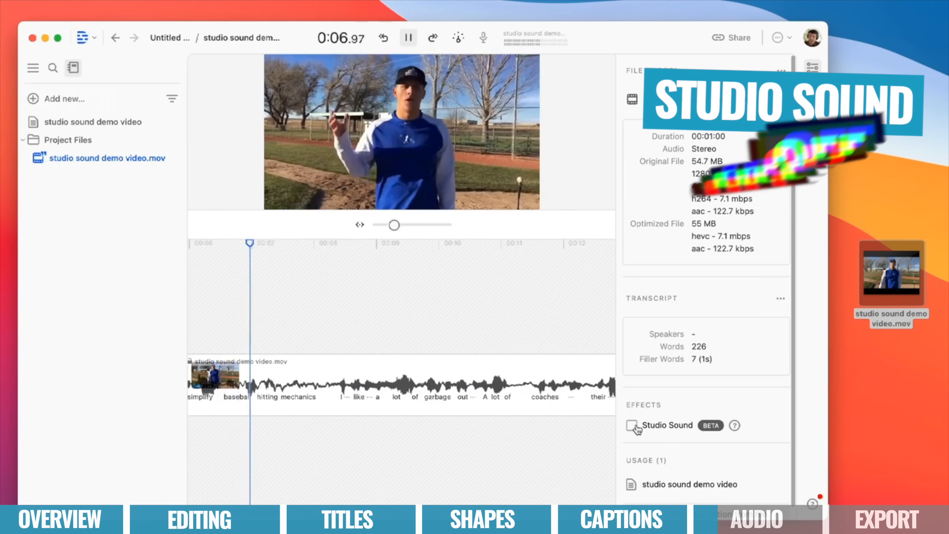
click(635, 427)
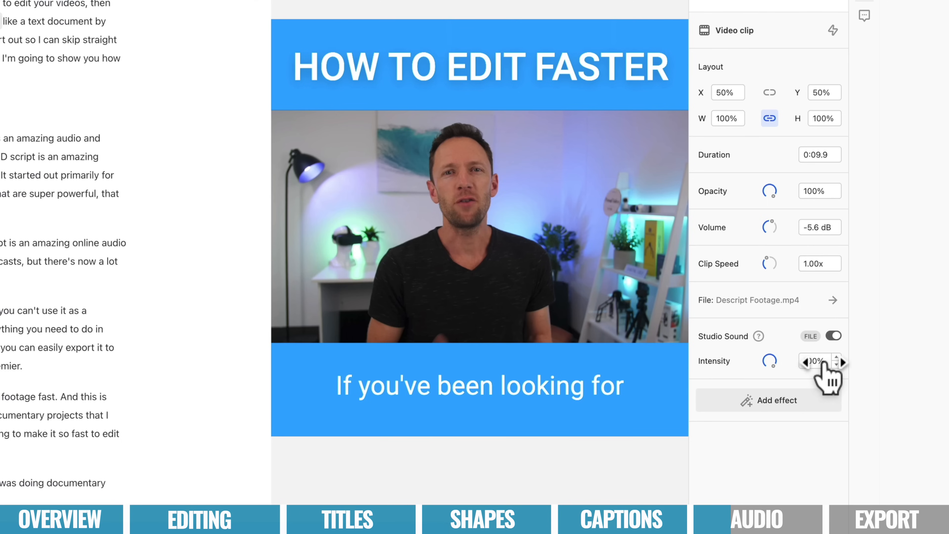
mouse_move(820, 370)
mouse_down()
mouse_move(833, 374)
mouse_move(799, 373)
mouse_move(838, 367)
mouse_up()
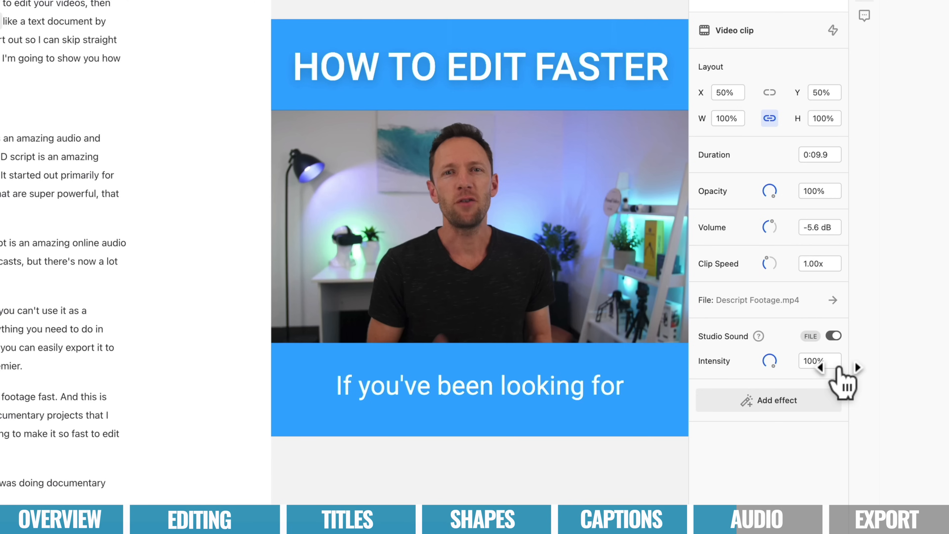
drag(839, 368, 838, 369)
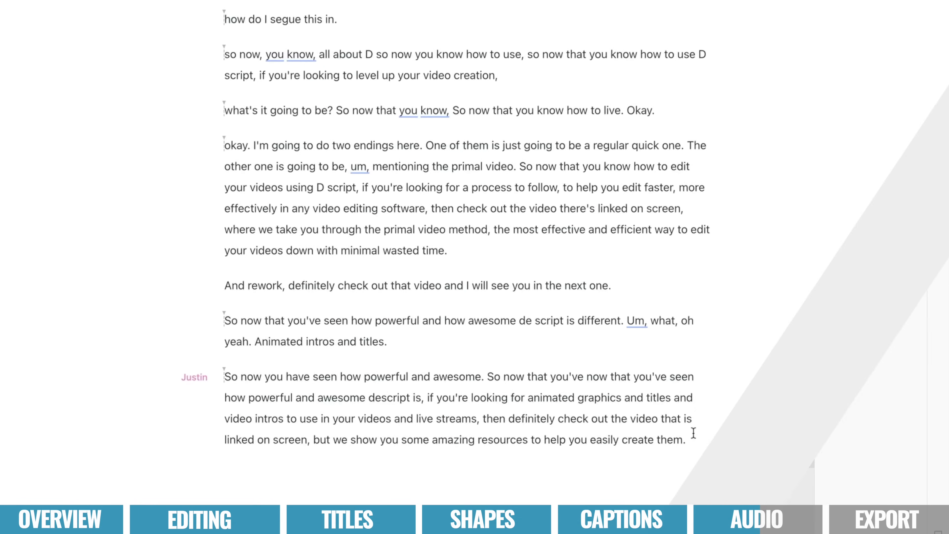
- Insert an Overdub line after the last paragraph with "1, 2, 3, 4, 5, Testing, Testing." and a sentence introducing the AI voice from Descript, and play it
click(393, 469)
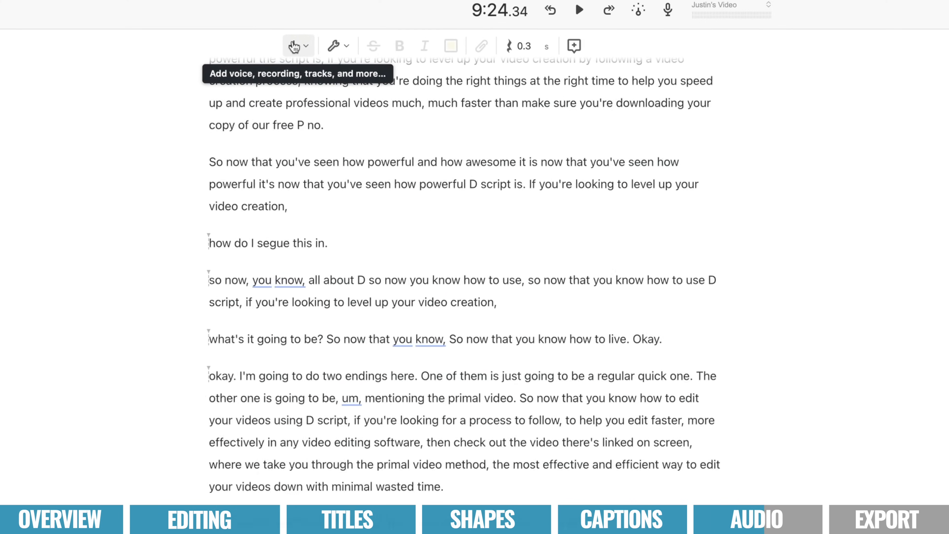
click(294, 47)
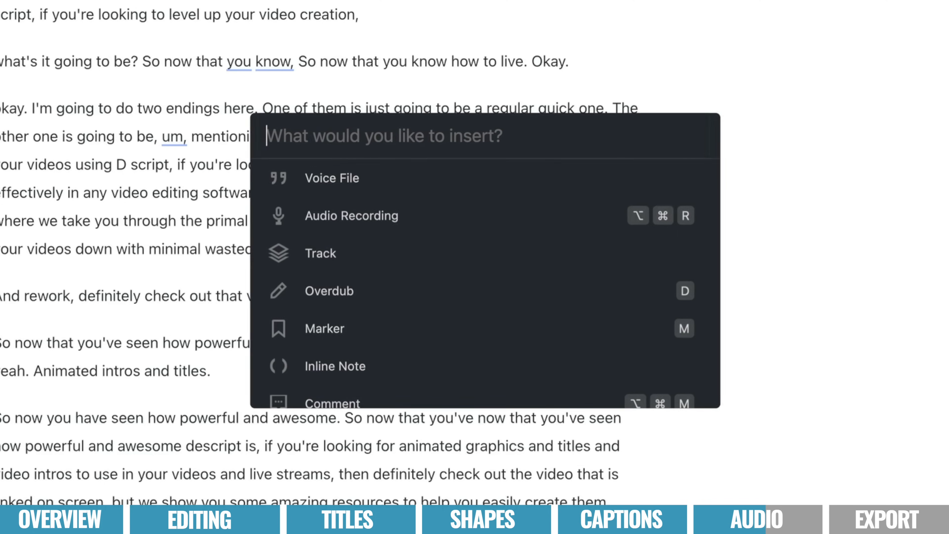
click(384, 294)
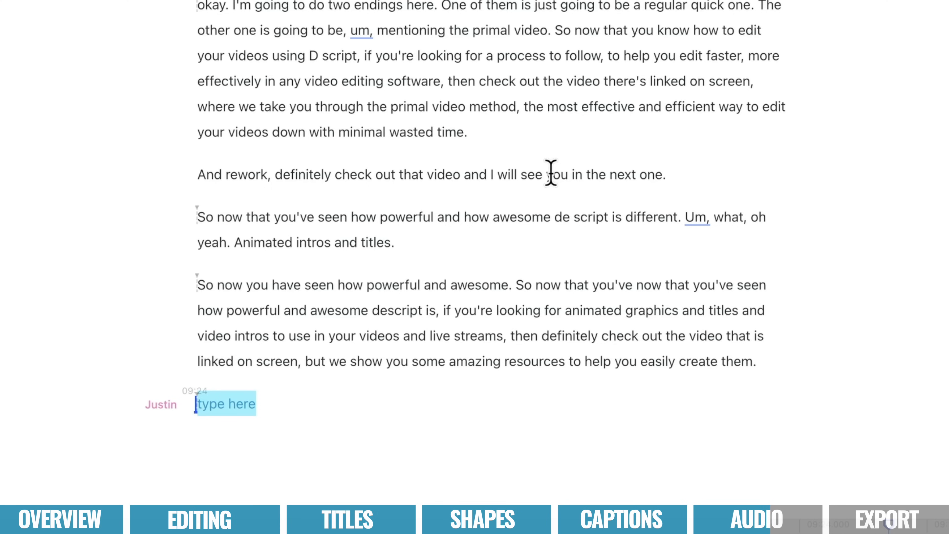
text(1,)
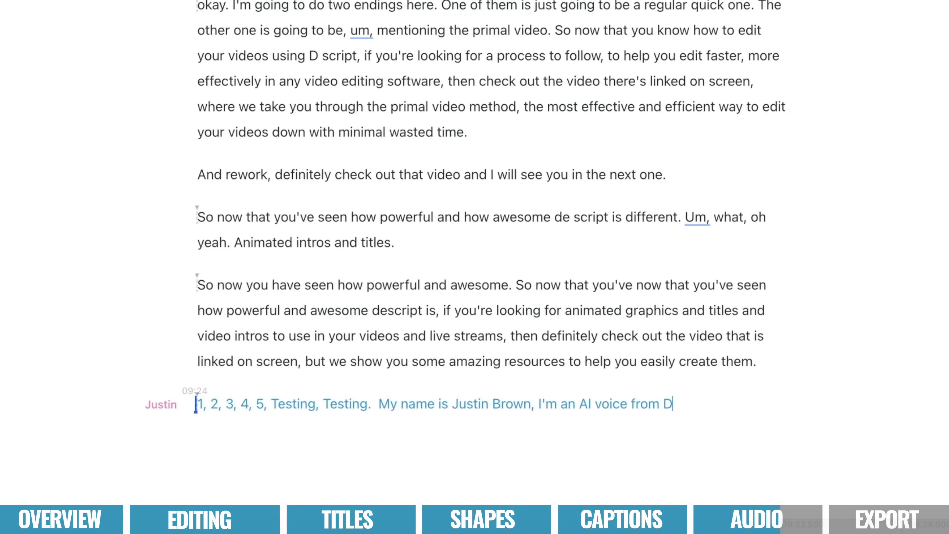
click(757, 361)
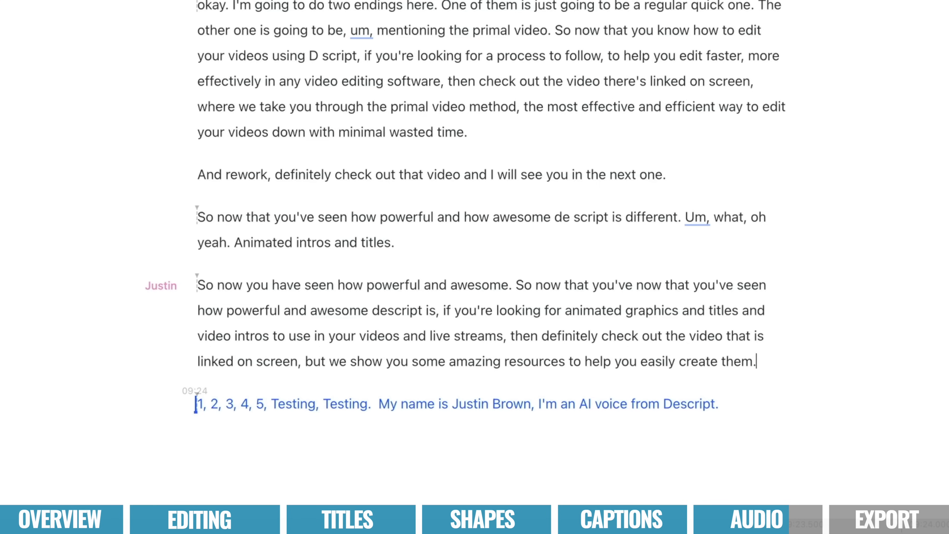
key(space)
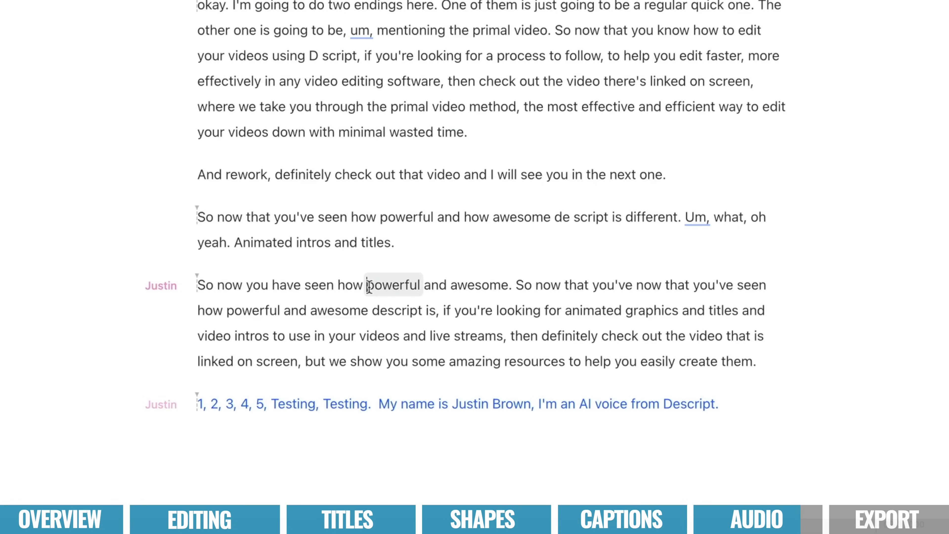
- Overdub the word "powerful" in the last recorded paragraph's first sentence with "amazing"
drag(367, 286, 427, 289)
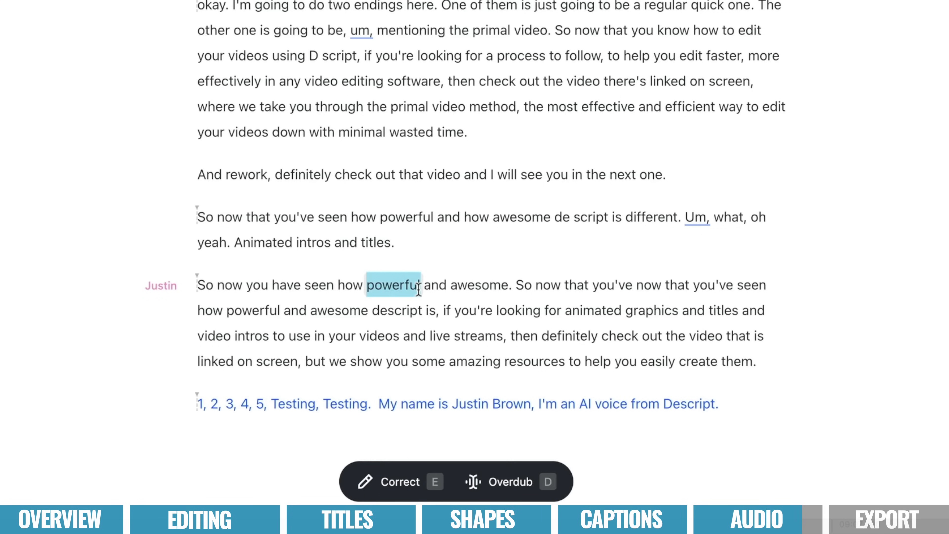
click(522, 494)
text(amazing)
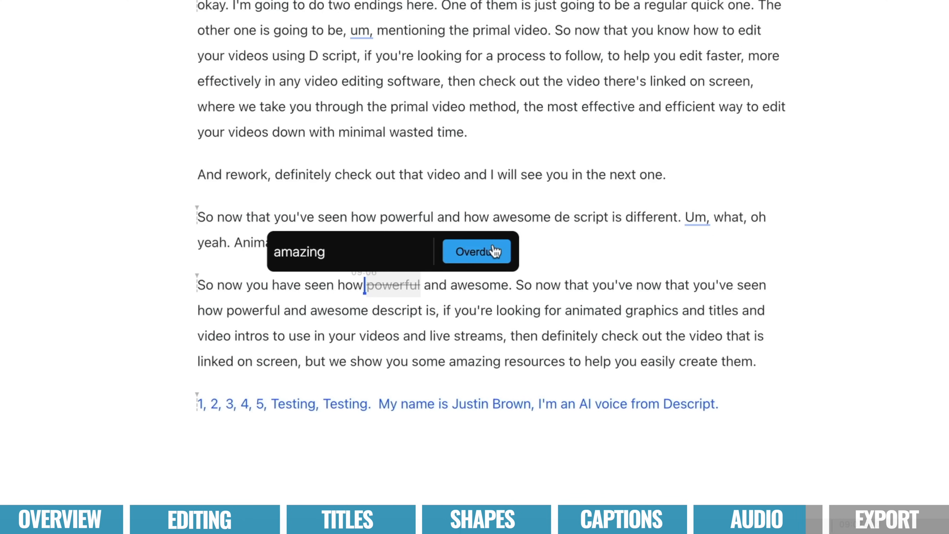
click(495, 251)
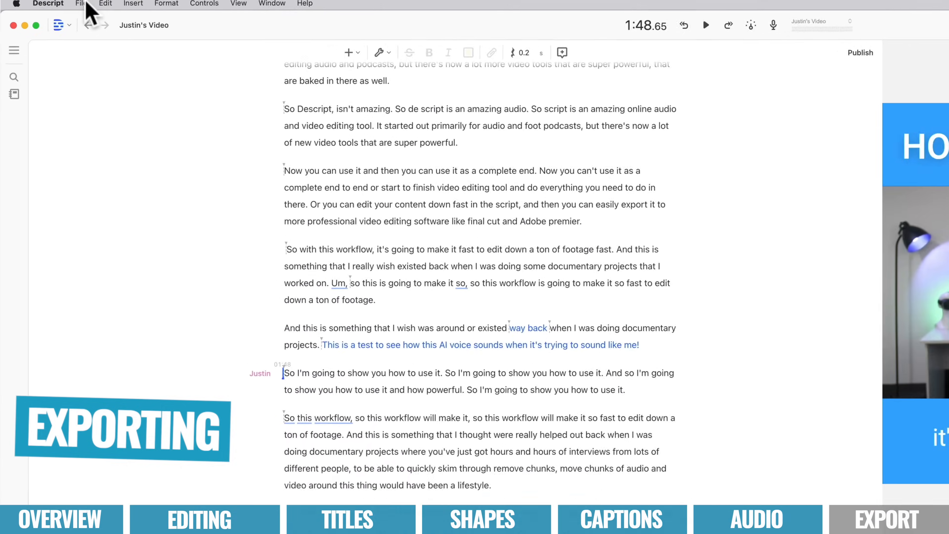
- Export the current composition as a 1080 × 1080 MP4 video with the video quality set to High
click(53, 4)
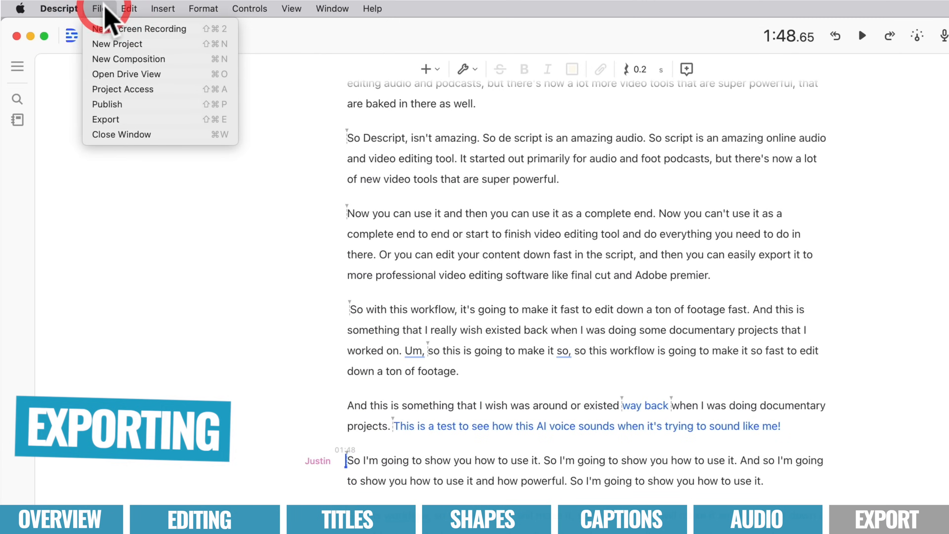
click(135, 120)
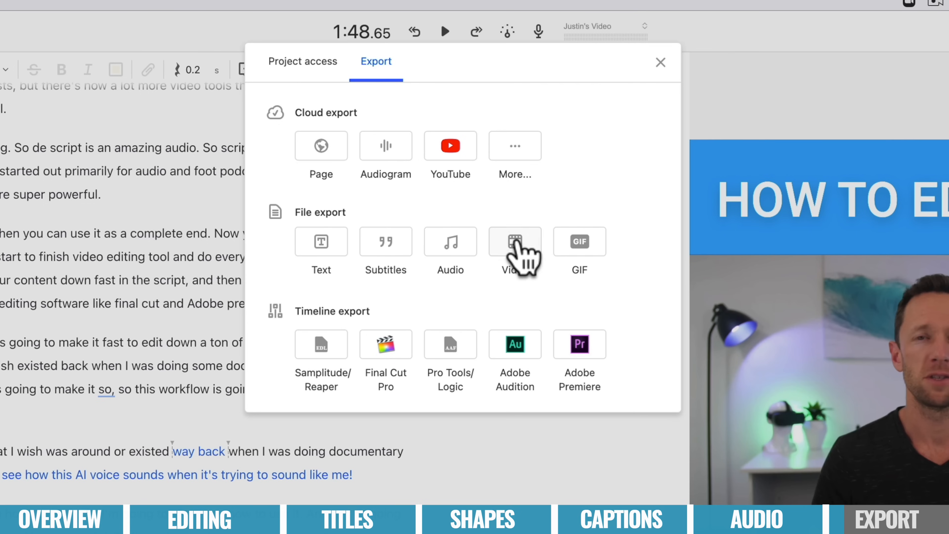
click(518, 242)
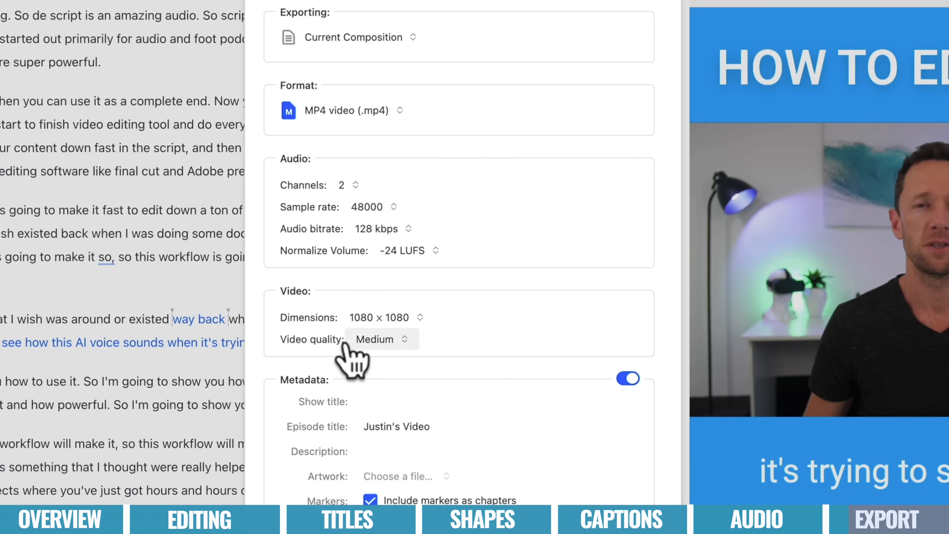
click(380, 342)
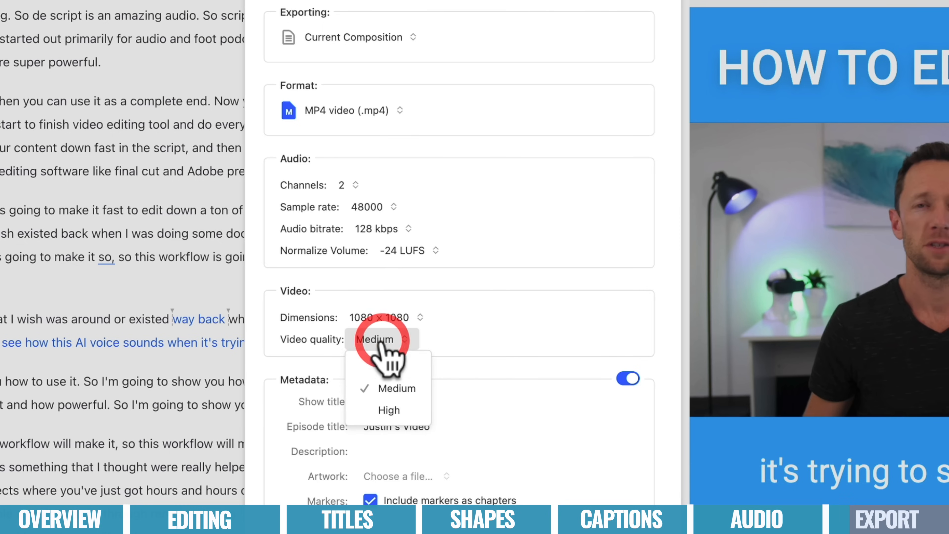
click(411, 410)
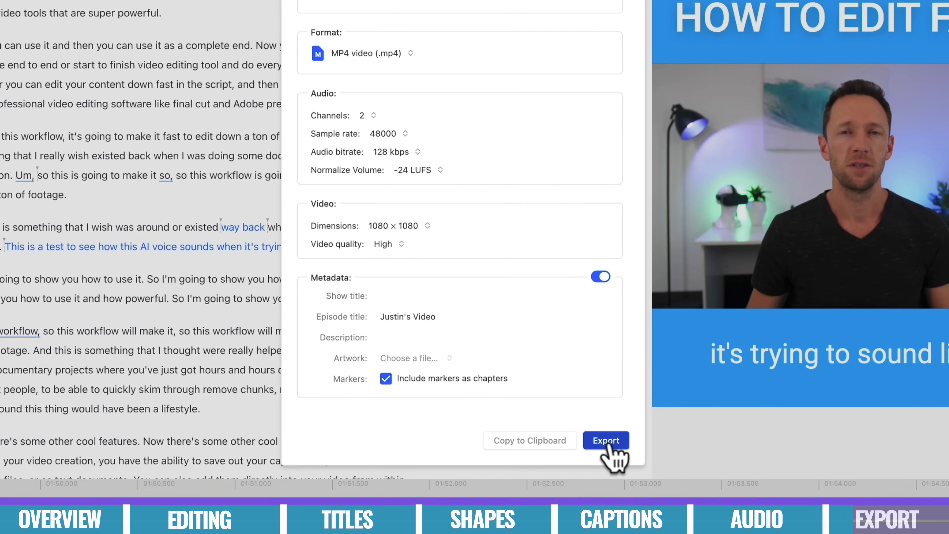
click(606, 441)
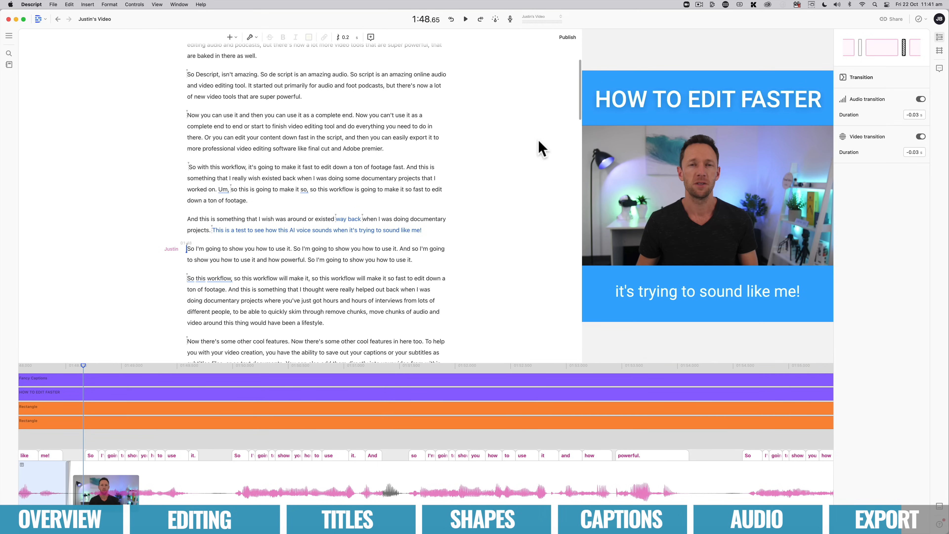
- Delete the Fancy Captions, both rectangles, the "HOW TO EDIT FASTER" title and the remaining title track from the transcript's opening paragraph
click(822, 39)
click(787, 58)
click(799, 80)
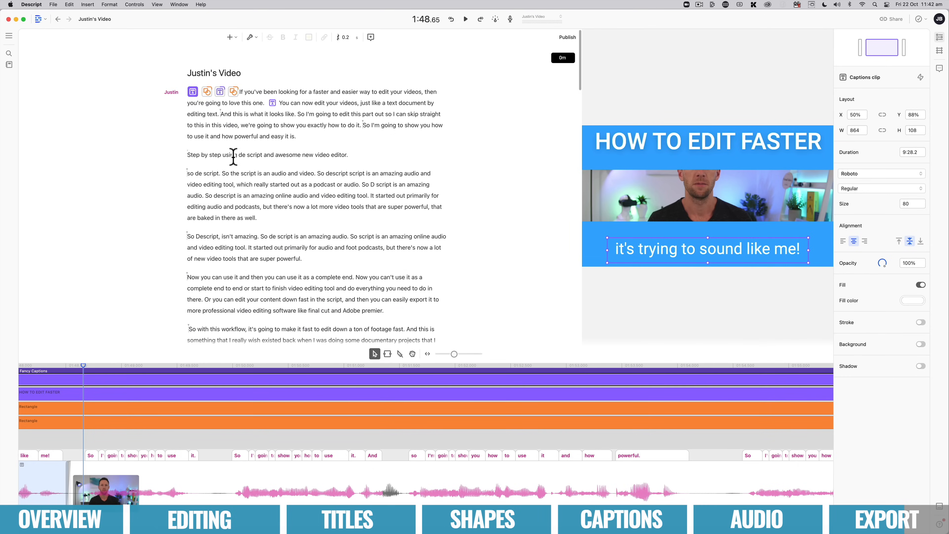
right_click(193, 92)
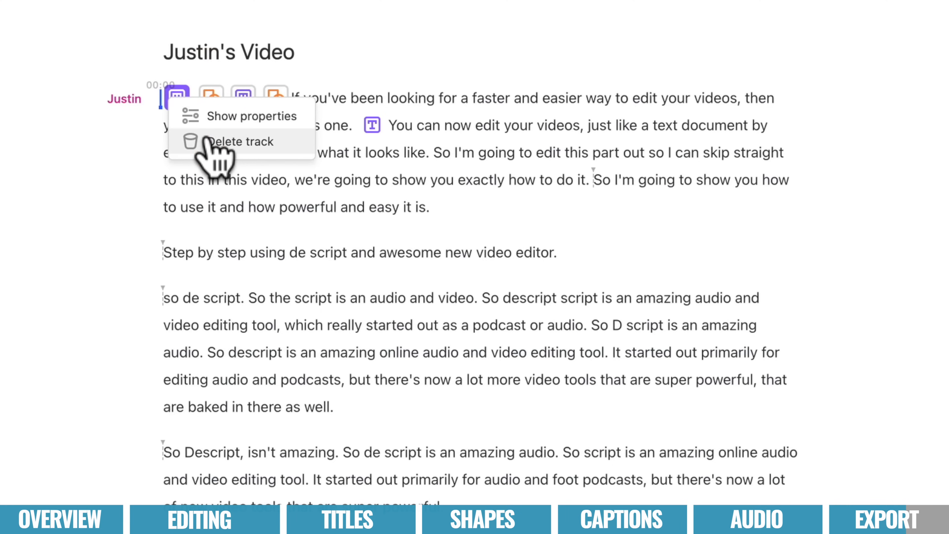
click(204, 141)
right_click(176, 97)
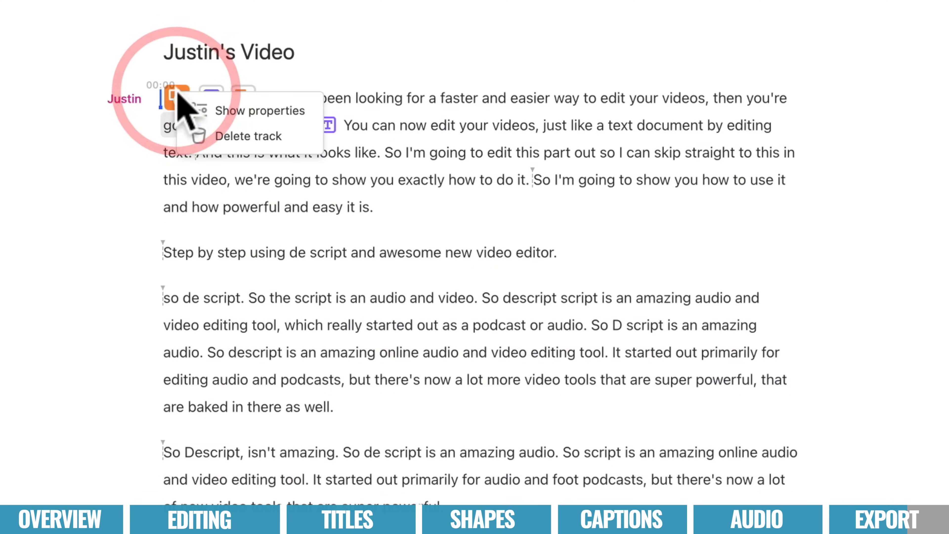
click(224, 142)
right_click(179, 100)
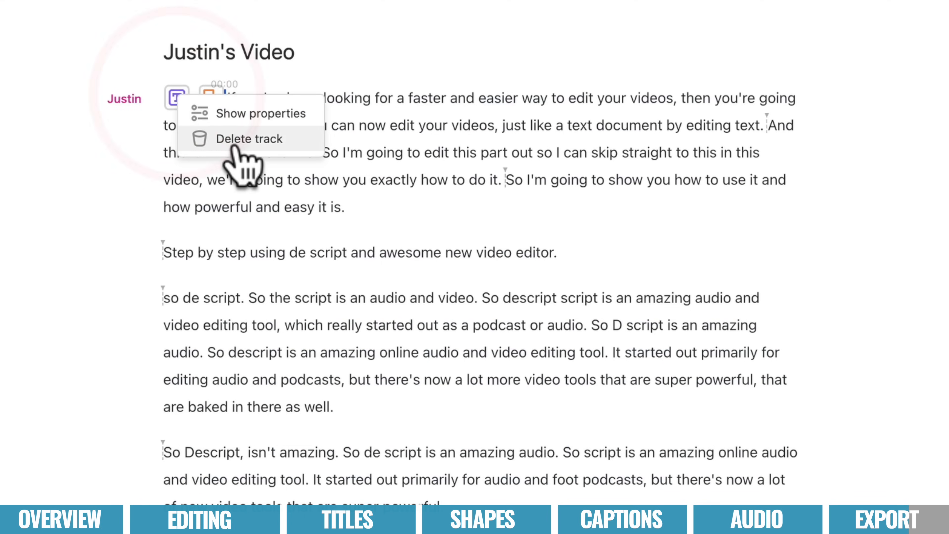
click(231, 137)
right_click(176, 98)
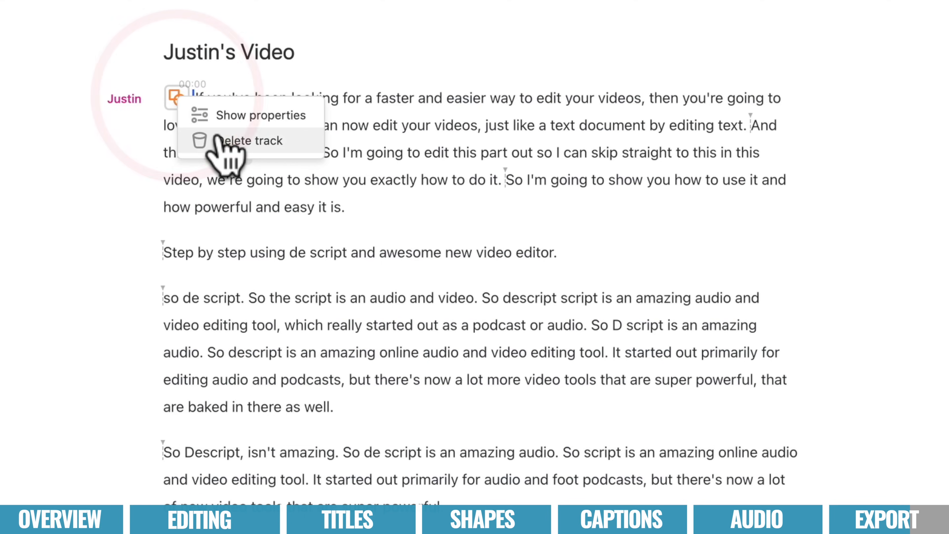
click(204, 140)
right_click(241, 123)
click(280, 166)
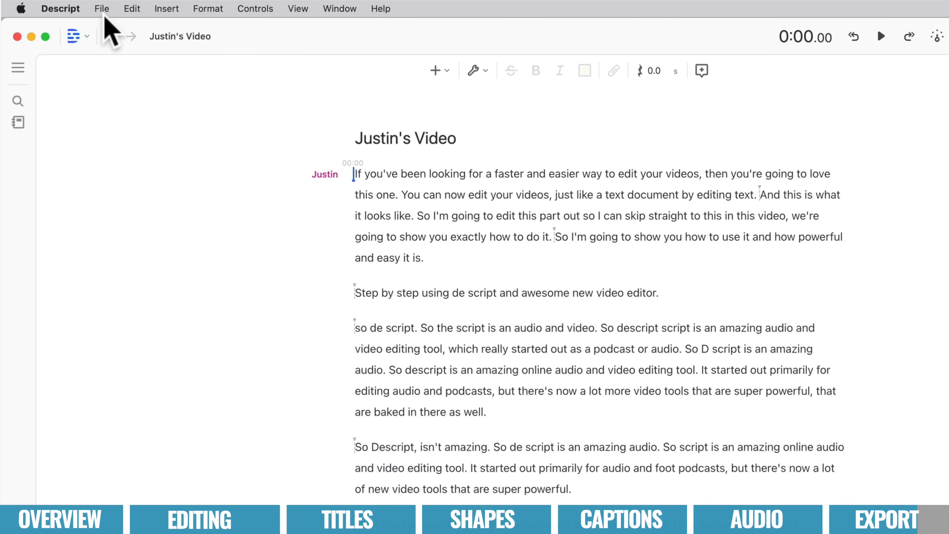
- Export the timeline to the Desktop in Final Cut Pro X (.fcpxml) format with the media files included
click(101, 8)
click(156, 121)
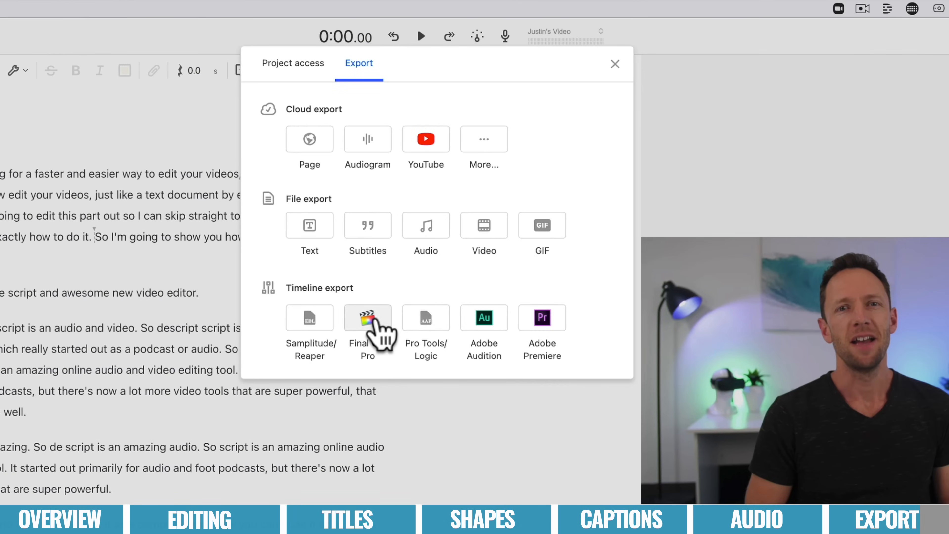
click(377, 321)
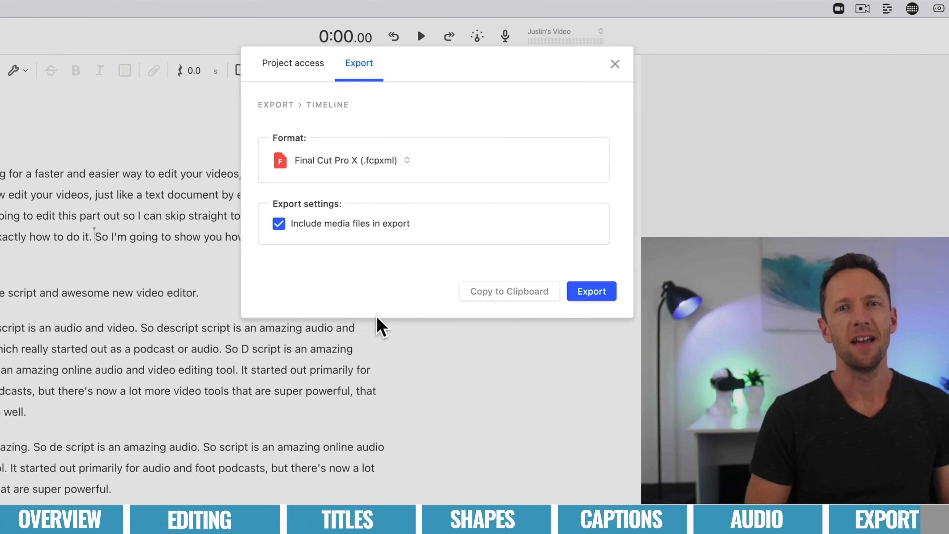
click(597, 291)
click(206, 424)
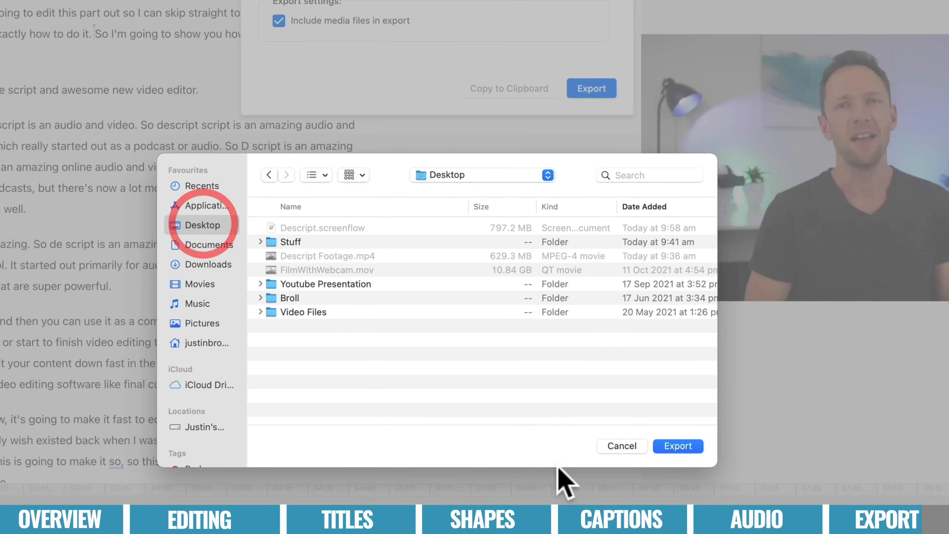
click(681, 404)
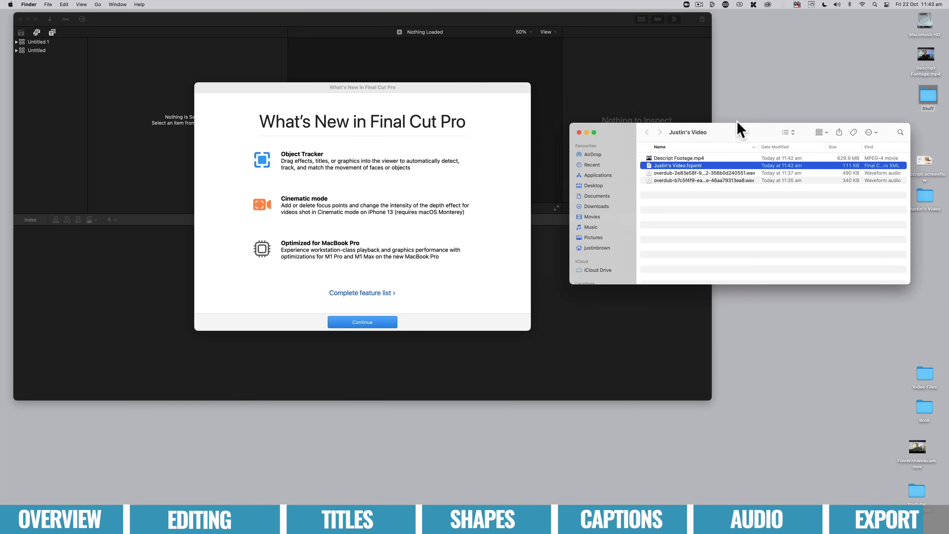
- Switch to Final Cut Pro, dismiss the What's New window and open the exported .fcpxml project
drag(738, 127, 742, 107)
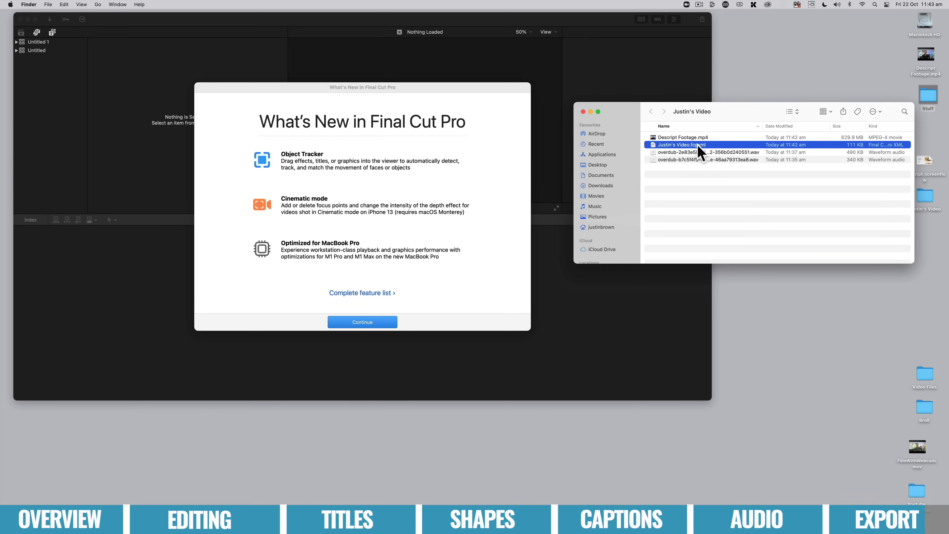
click(363, 322)
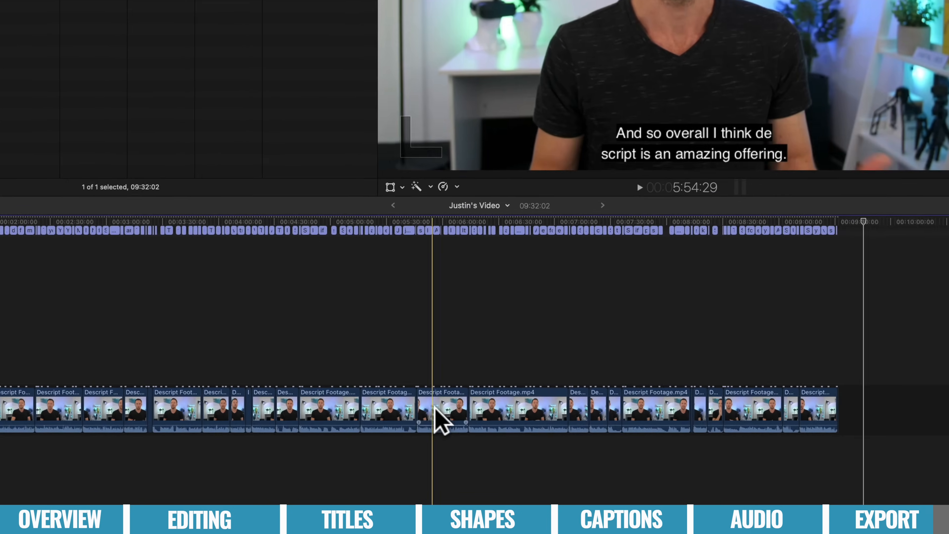
- Skim the imported timeline and pick up the long Descript Footage.mp4 clip starting just after 6:00
drag(441, 438, 442, 425)
drag(438, 333, 446, 345)
click(509, 358)
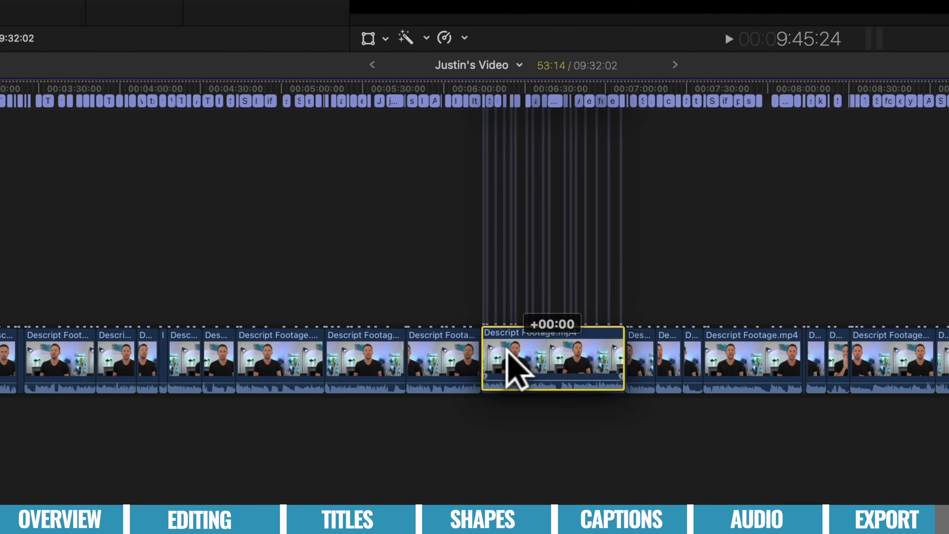